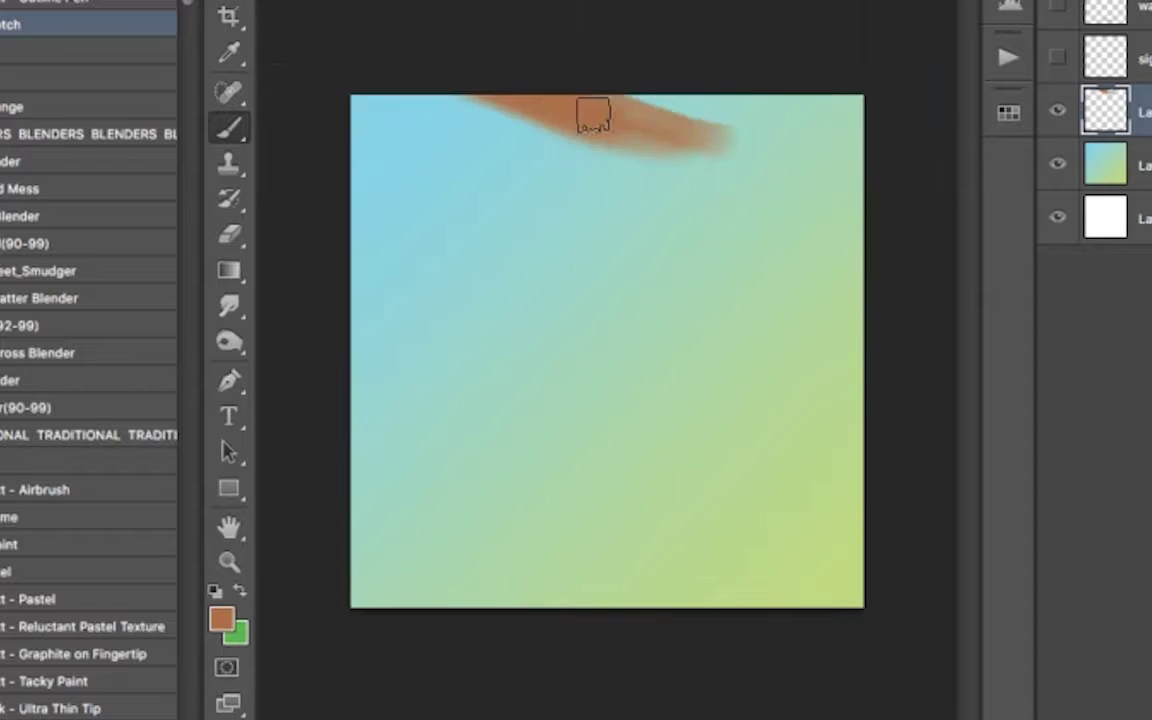
Paint the upper brown branch from the top edge and erase its left edge on a tilted view
mouse_move(593, 115)
left_mouse_down()
mouse_move(712, 159)
mouse_move(818, 108)
left_mouse_up()
key("e")
key("r")
left_click_drag(640, 185, 671, 528)
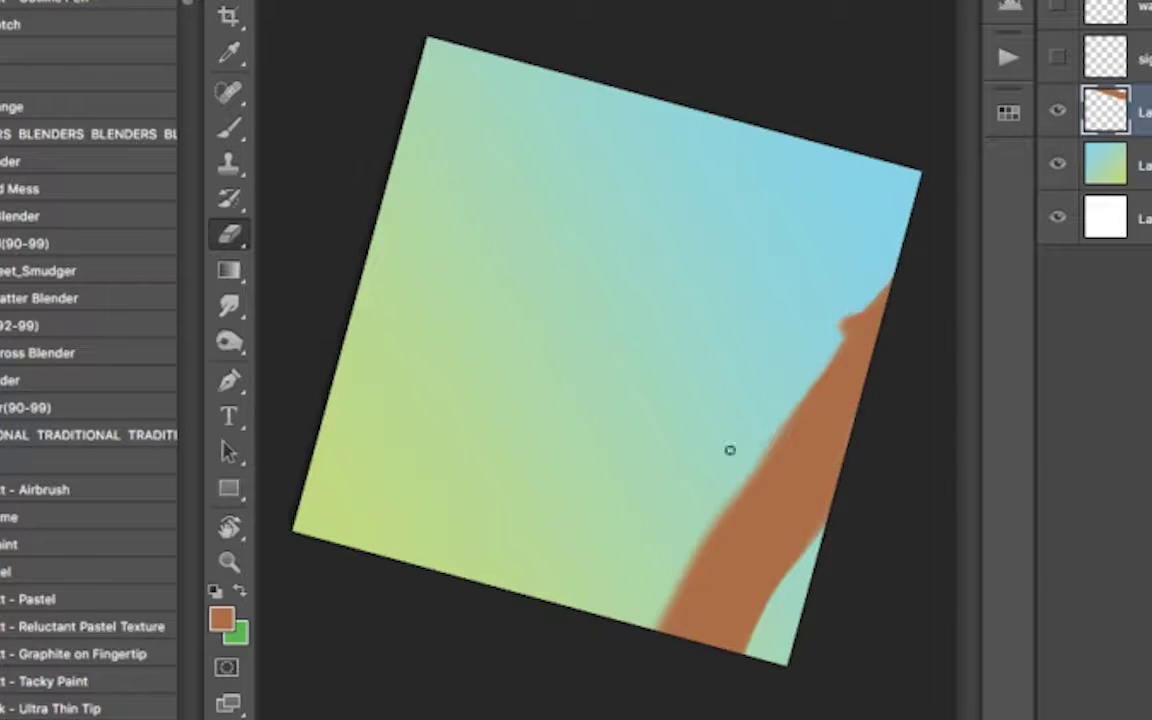
left_click_drag(730, 450, 670, 591)
Paint a long lower branch across the canvas with a downward twig and shaped left end
key("b")
key("r")
mouse_move(833, 478)
left_mouse_down()
mouse_move(879, 437)
mouse_move(450, 527)
mouse_move(772, 432)
left_mouse_up()
key("b")
left_click_drag(768, 553, 740, 483)
left_click_drag(600, 430, 430, 515)
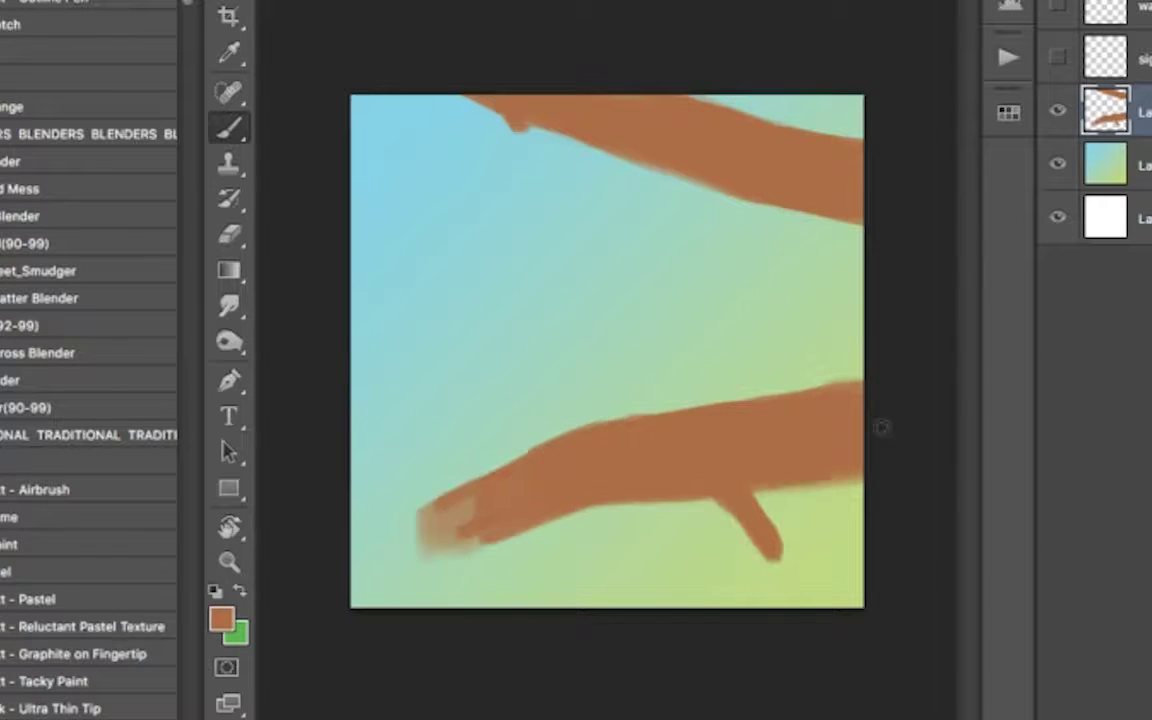
Add a small bump atop the lower branch, then shade both branches in dark brown
key("e")
key("b")
key("e")
key("b")
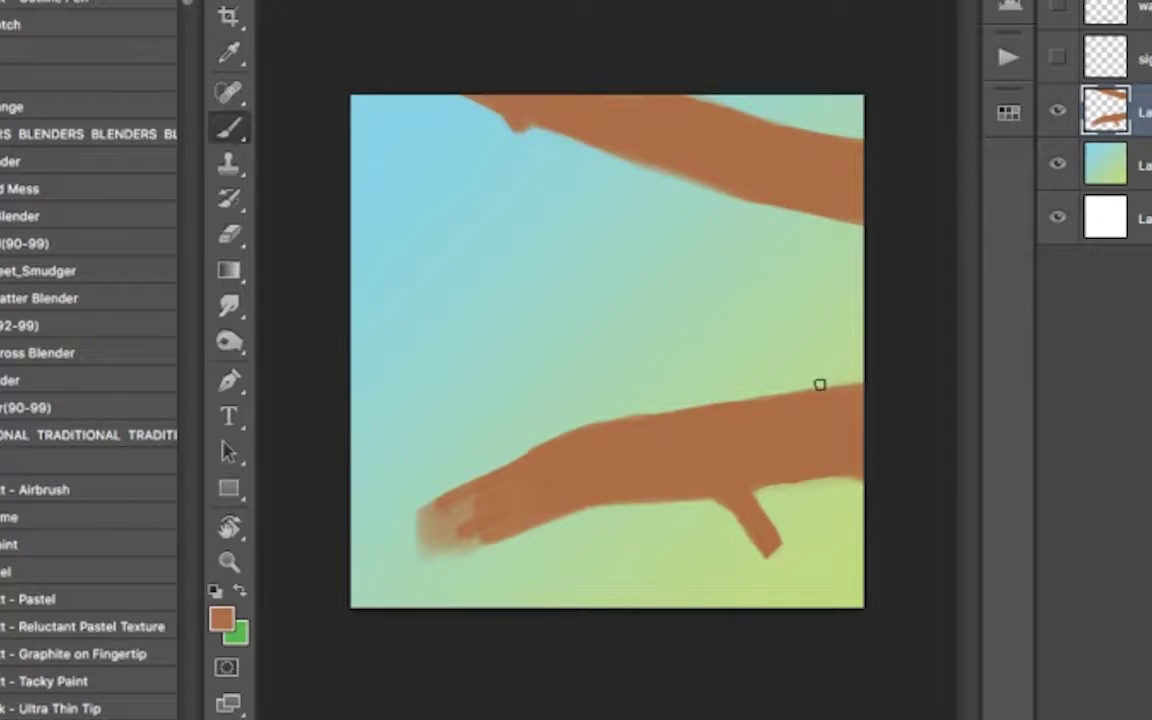
left_click_drag(760, 398, 828, 378)
key("e")
key("b")
key("e")
key("b")
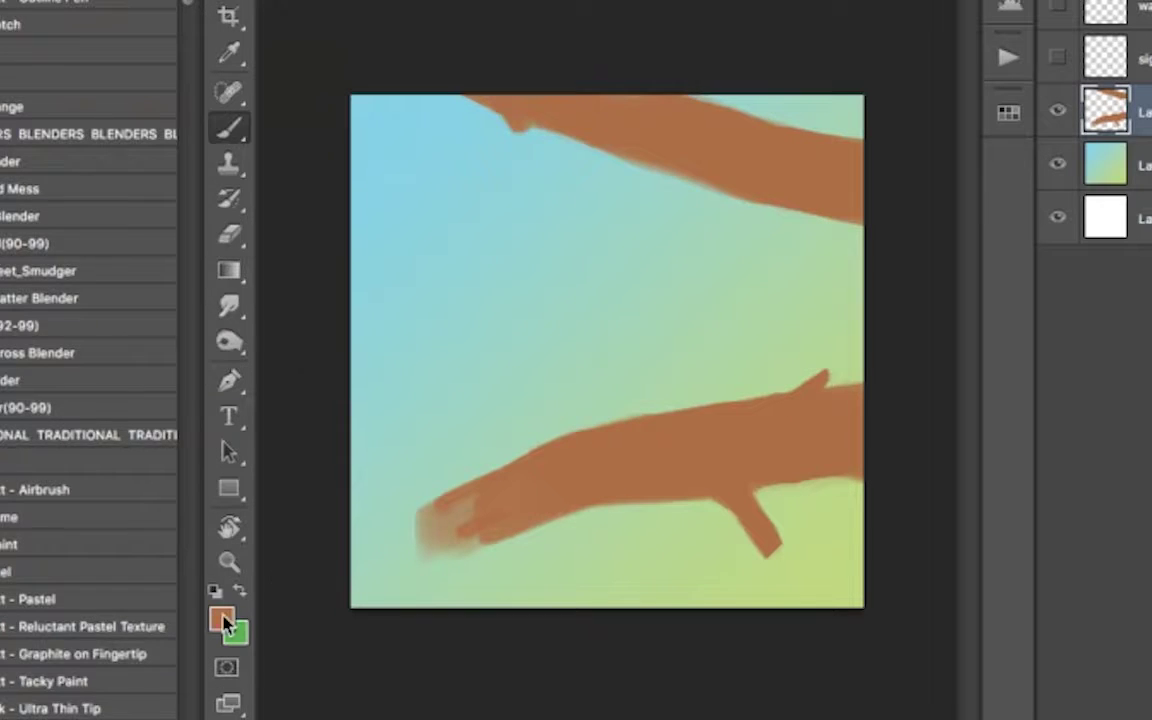
mouse_move(470, 105)
left_mouse_down()
mouse_move(655, 185)
mouse_move(778, 200)
left_mouse_up()
left_click_drag(815, 460, 425, 525)
Paint light peach highlights on the upper branch and smudge them to blend
left_click(828, 378, "alt")
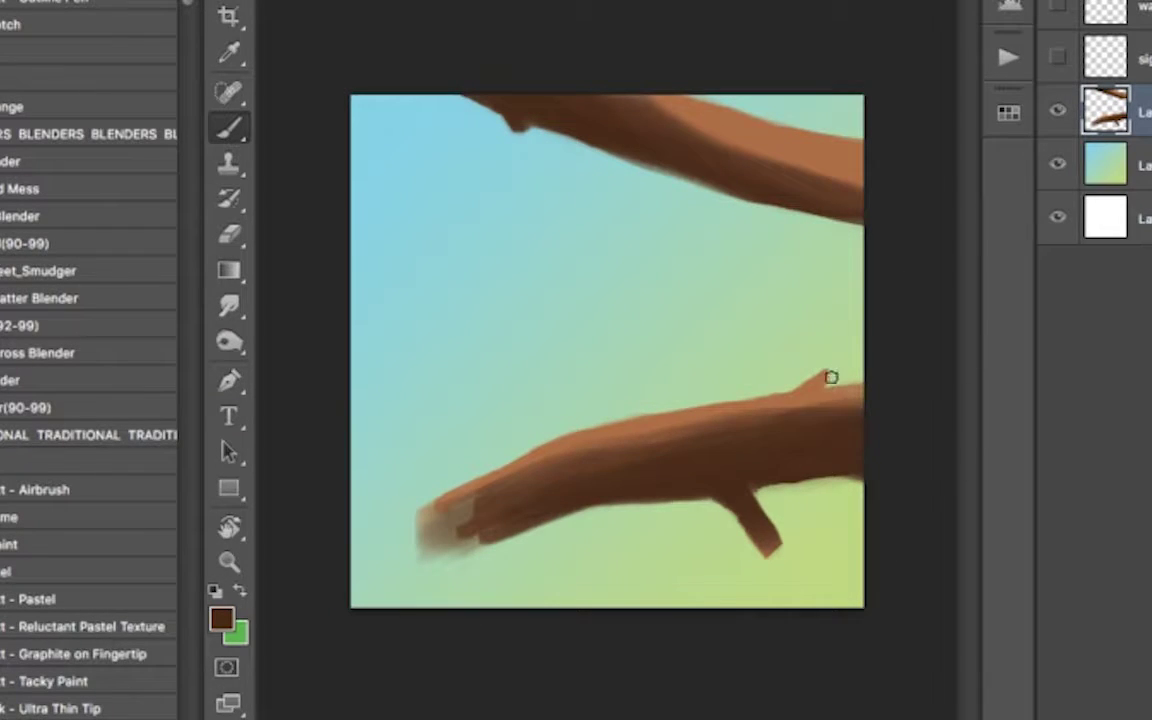
key("r")
key("b")
left_click(222, 620)
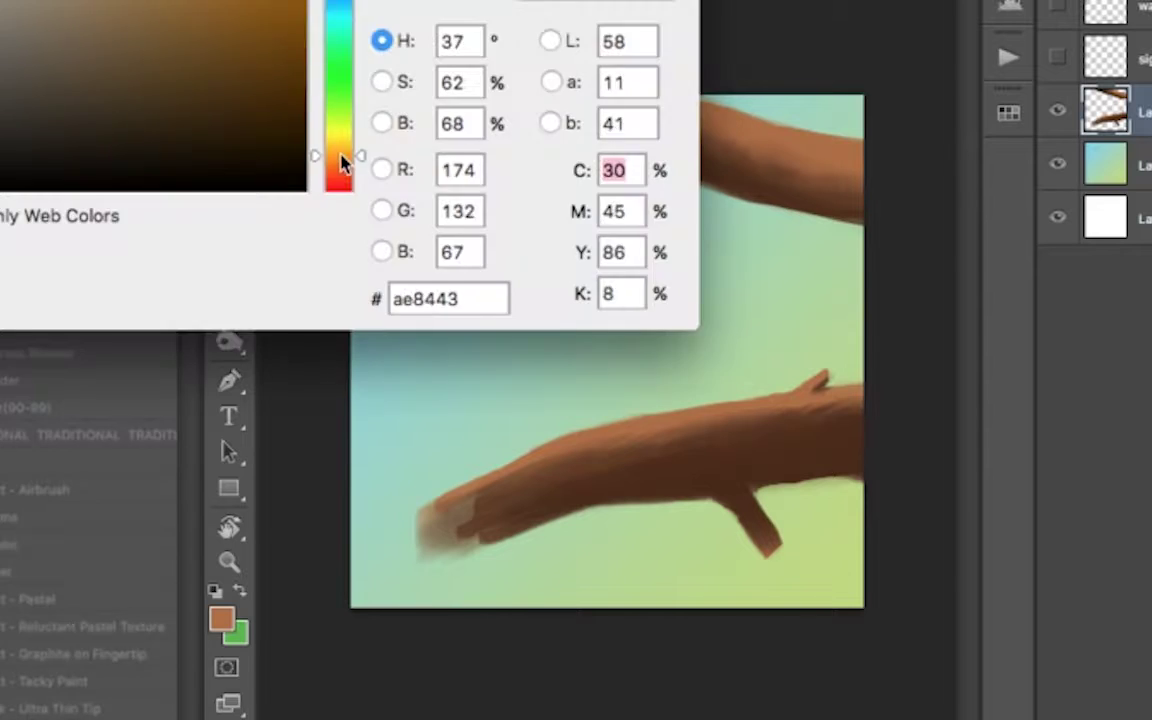
left_click(100, 30)
key("Return")
mouse_move(830, 150)
left_mouse_down()
mouse_move(732, 112)
mouse_move(636, 50)
left_mouse_up()
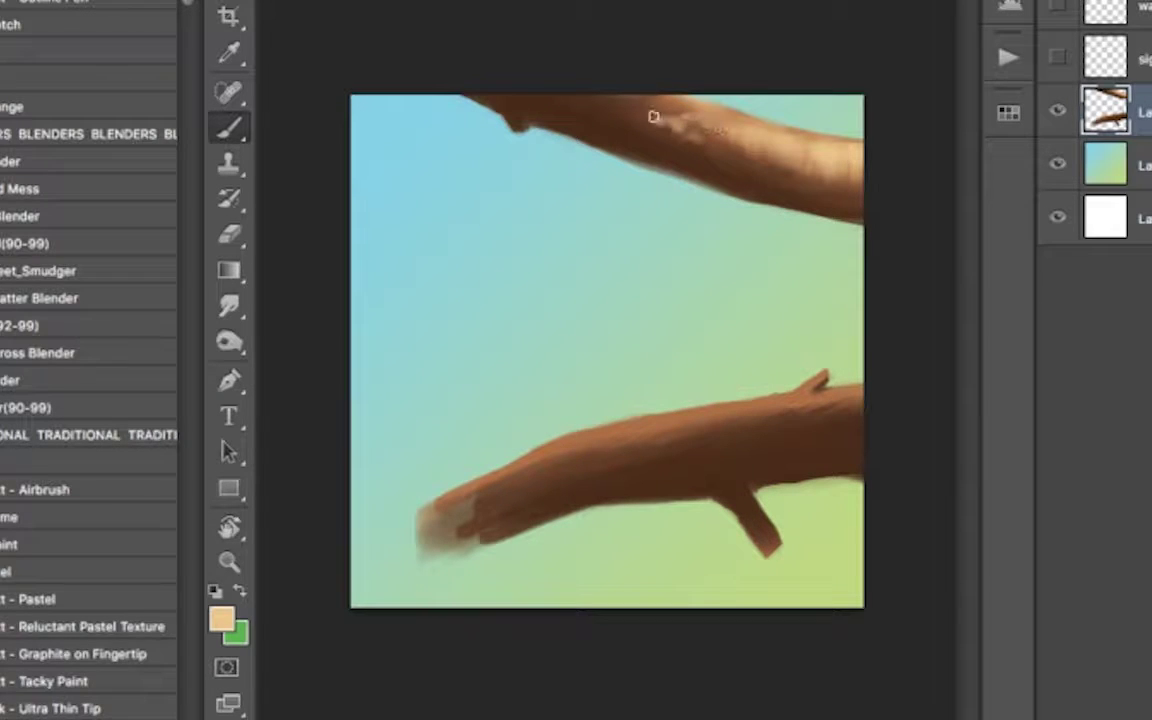
key("r")
left_click_drag(738, 85, 605, 108)
key("b")
Darken and smooth the upper branch with sampled brown, and add darker strokes along the lower branch
left_click(750, 135, "alt")
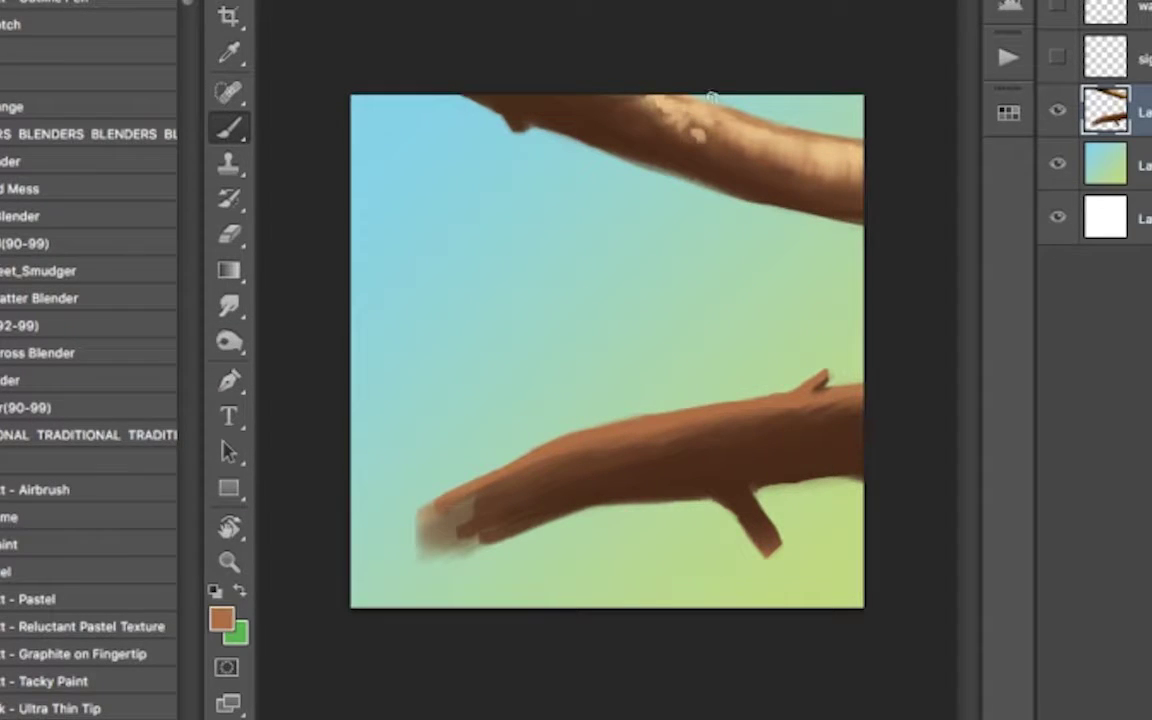
key("r")
key("b")
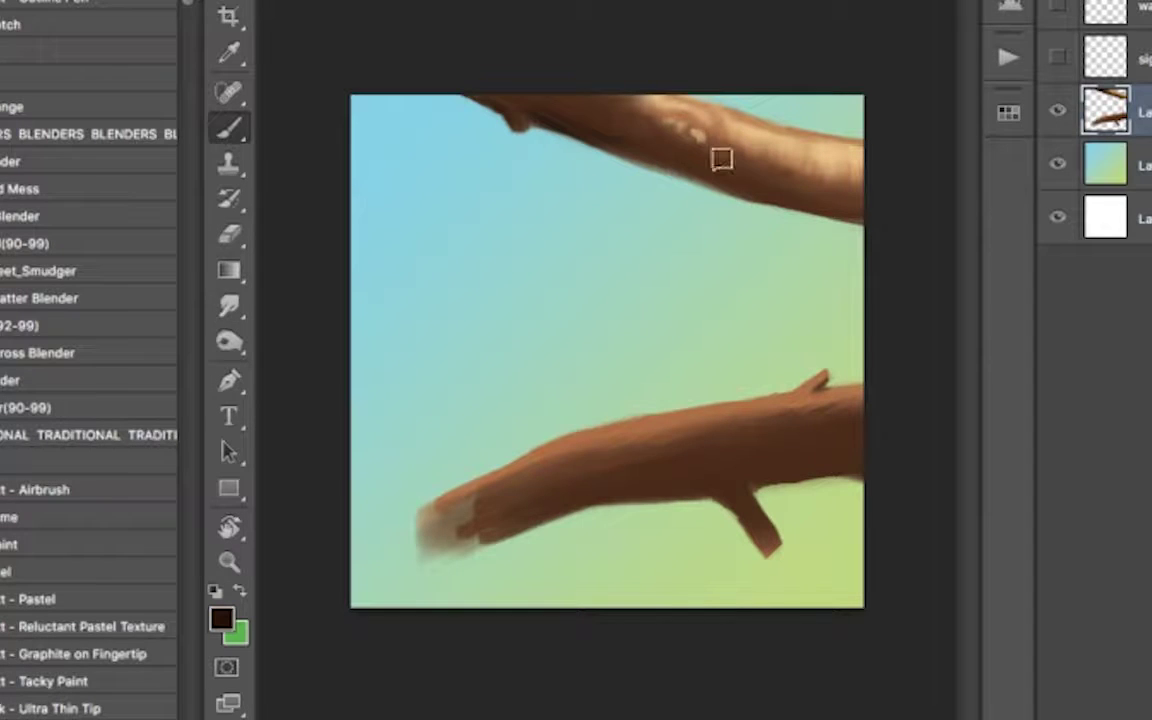
left_click_drag(540, 98, 774, 183)
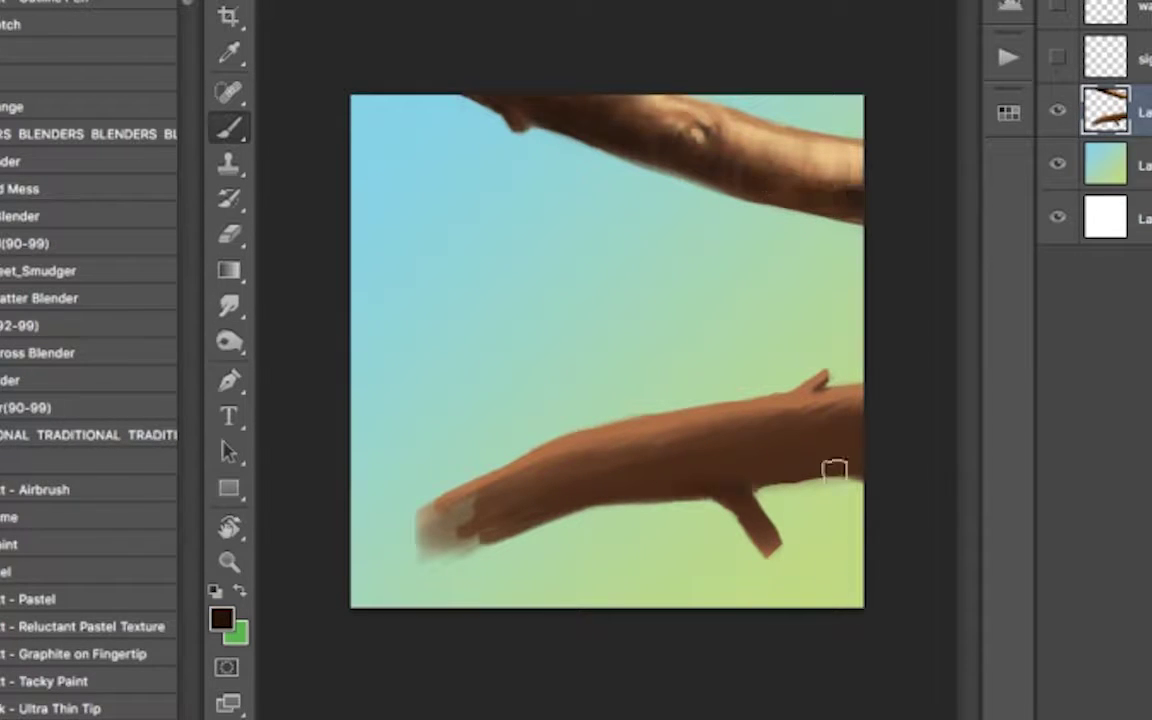
left_click_drag(780, 420, 588, 487)
Highlight the top of the lower branch in light peach, then switch to a sampled dark brown
left_click(807, 406, "alt")
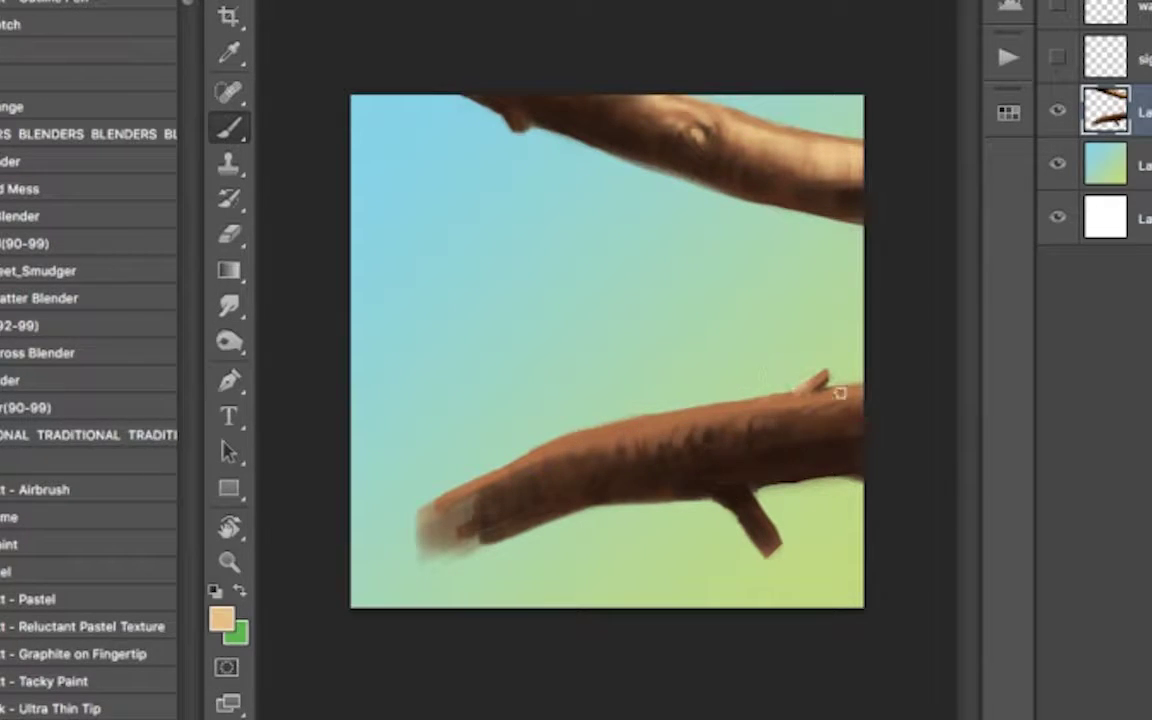
mouse_move(605, 430)
left_mouse_down()
mouse_move(743, 446)
mouse_move(725, 401)
left_mouse_up()
key("r")
key("b")
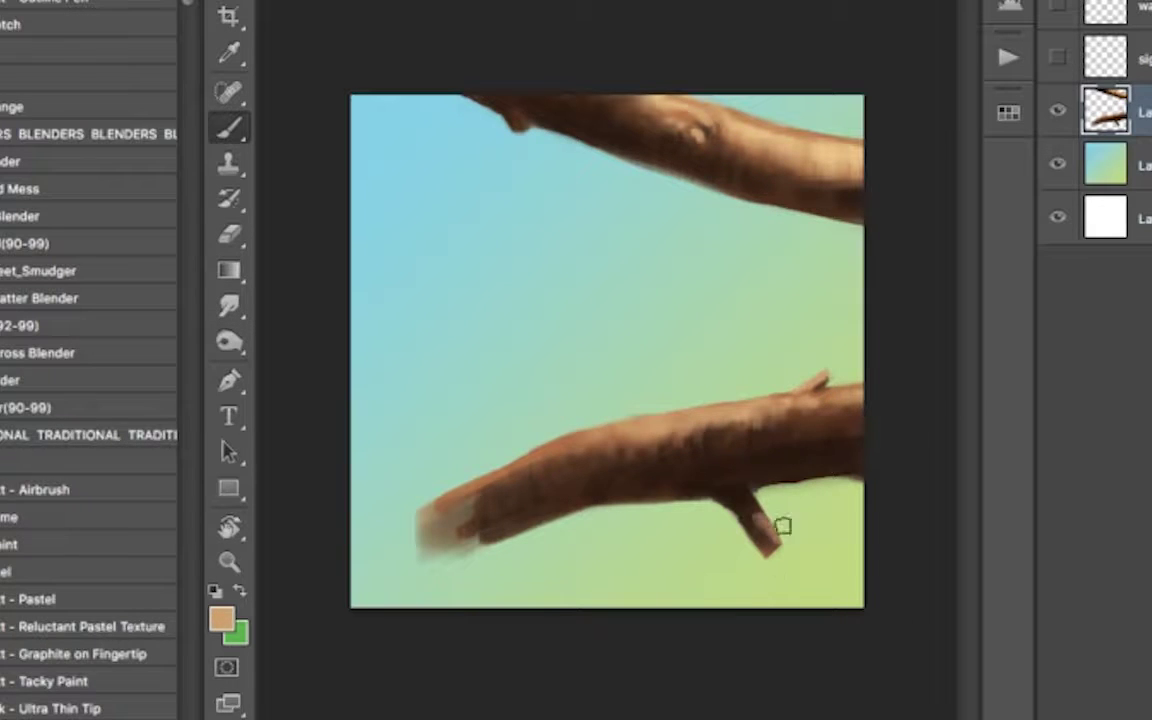
left_click(781, 525, "alt")
left_click(222, 619)
key("Return")
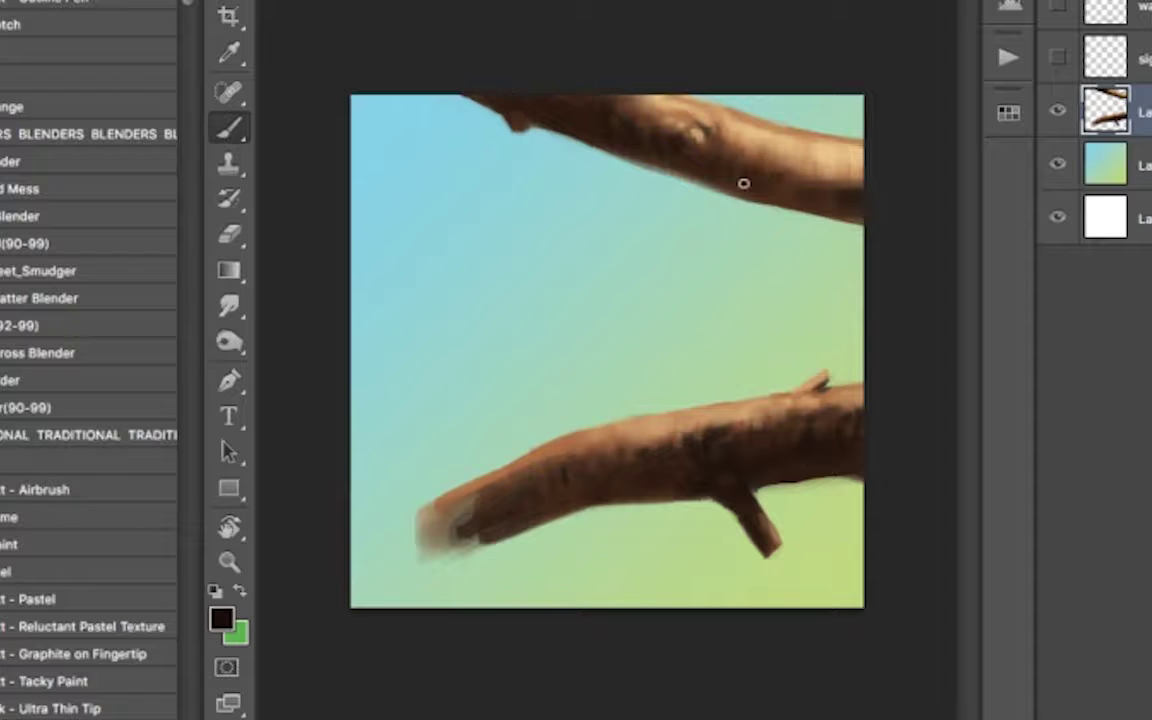
Add light bark strokes to the upper branch and smudge them in
left_click_drag(755, 148, 672, 145)
left_click(859, 172, "alt")
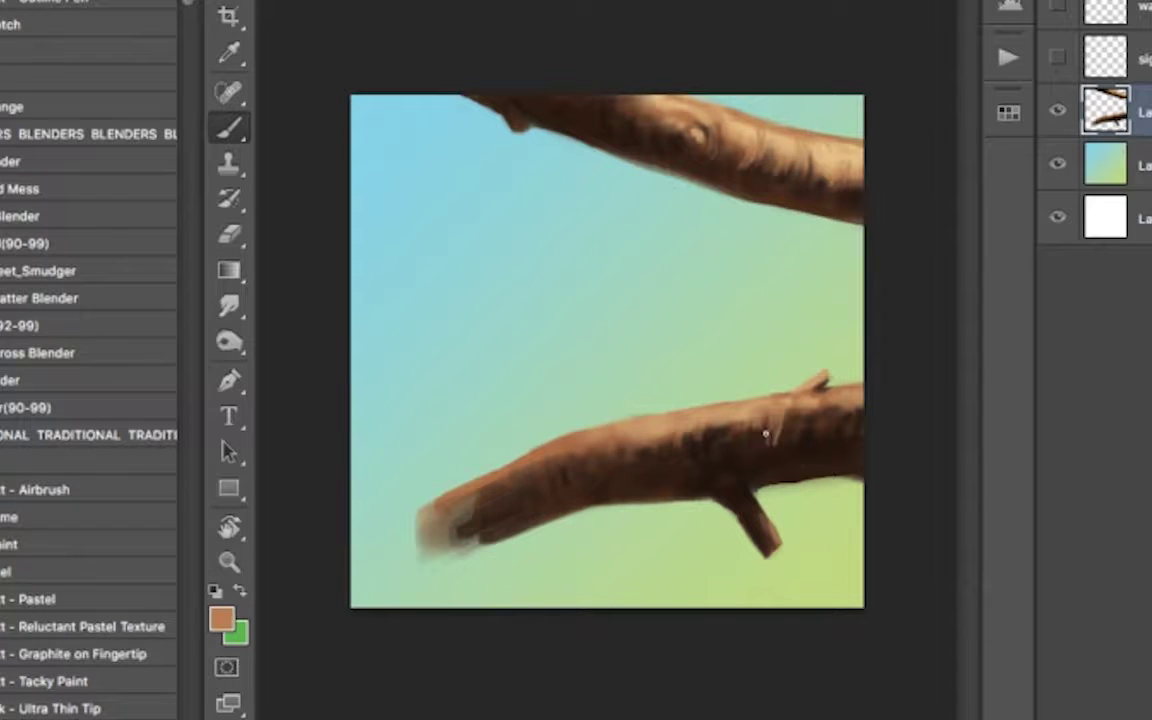
key("r")
key("b")
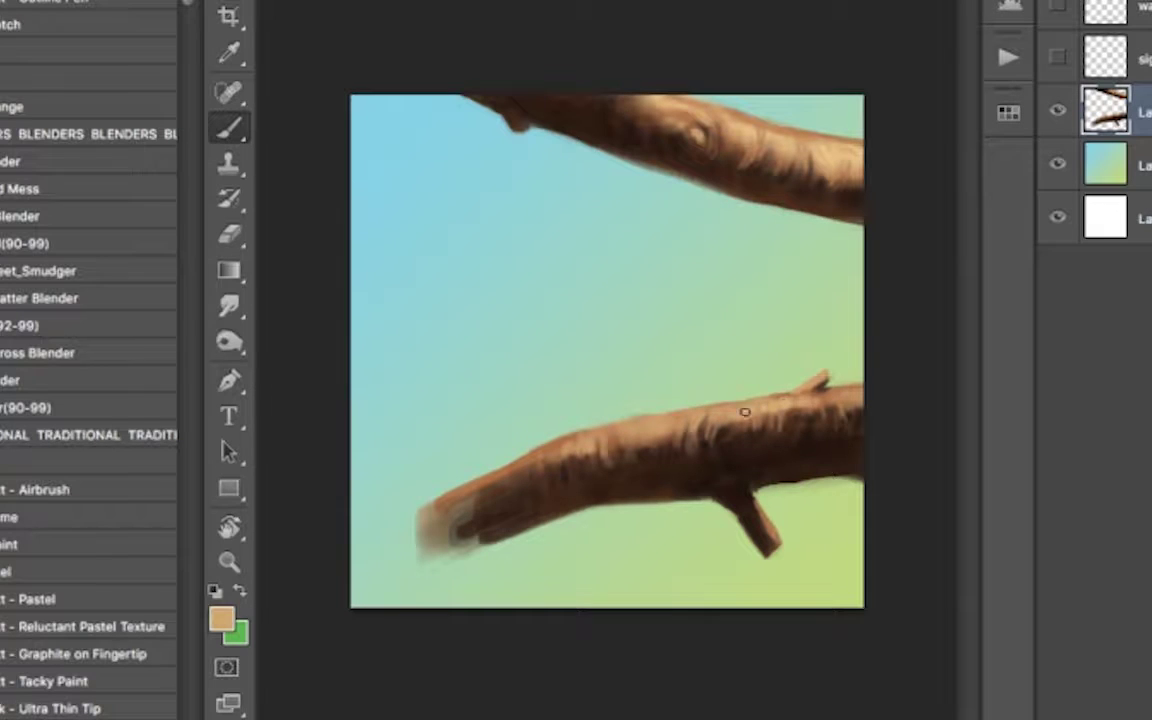
key("r")
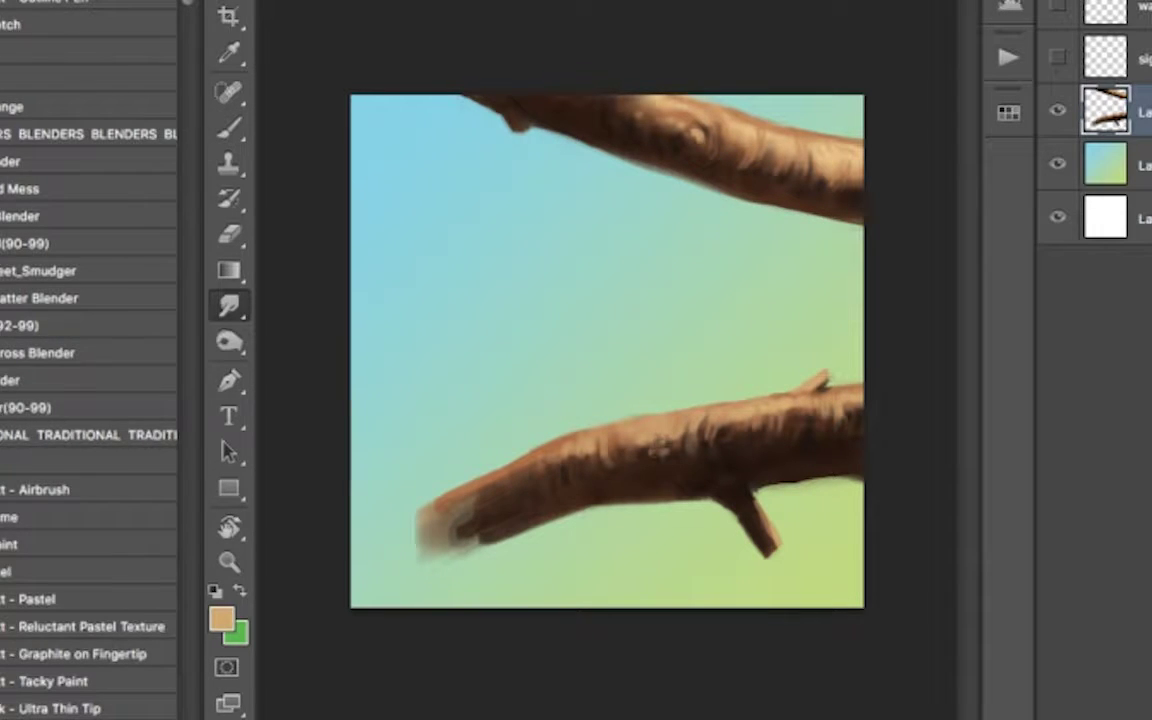
key("ctrl+shift+alt+n")
Paint green foliage with a foliage brush along the left edge and bottom
key("b")
key("x")
scroll(60, 400, "down", 10)
left_click(60, 626)
left_click_drag(360, 310, 435, 600)
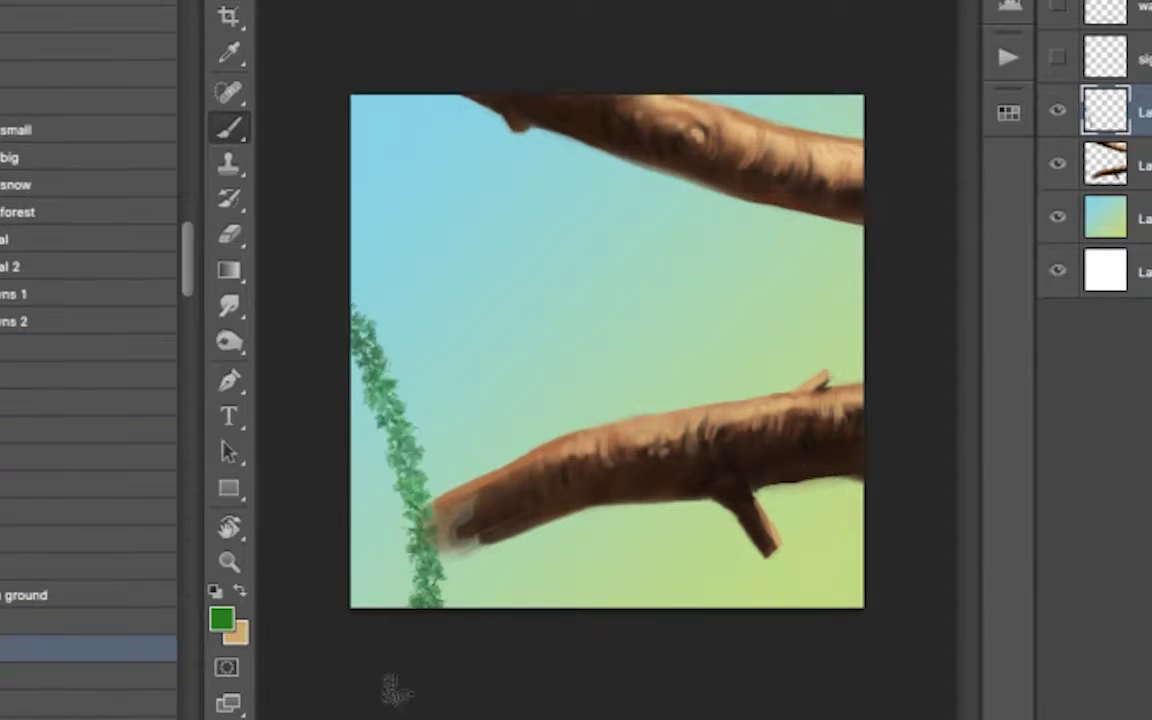
mouse_move(395, 690)
left_mouse_down()
mouse_move(527, 617)
mouse_move(321, 103)
mouse_move(340, 210)
left_mouse_up()
Trim the top-left foliage, then duplicate the foliage layer, adjust its Levels and warp it
key("e")
left_click_drag(450, 130, 370, 220)
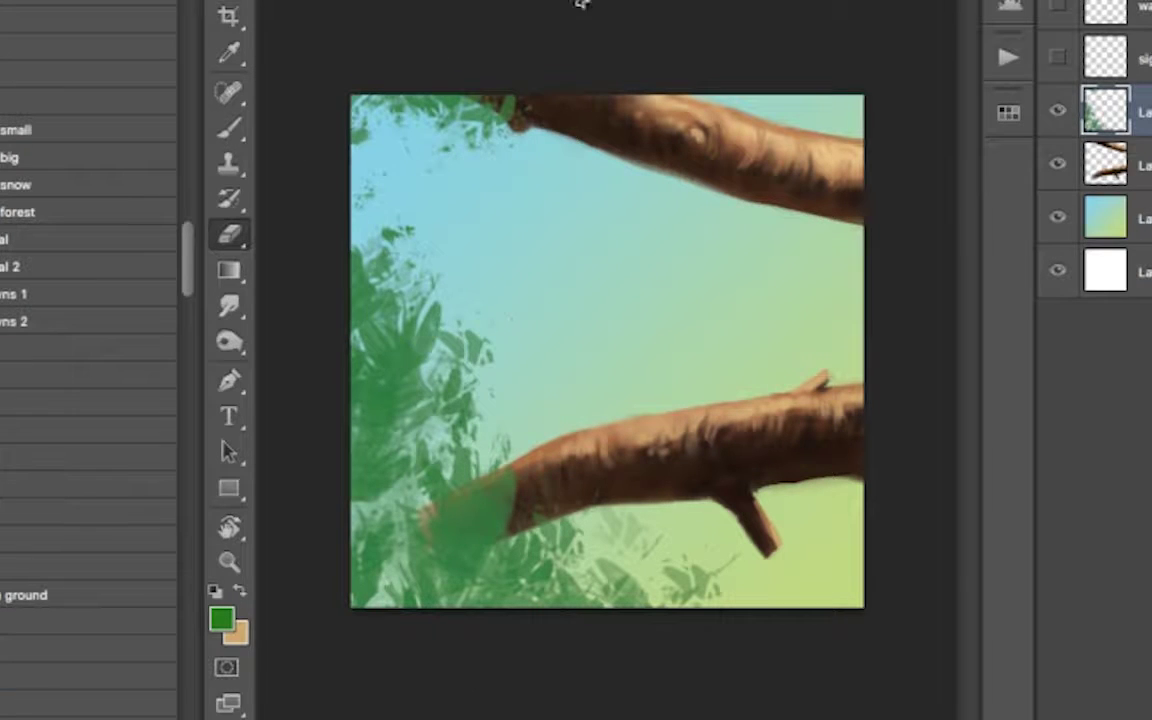
key("b")
key("ctrl+j")
key("ctrl+l")
key("Return")
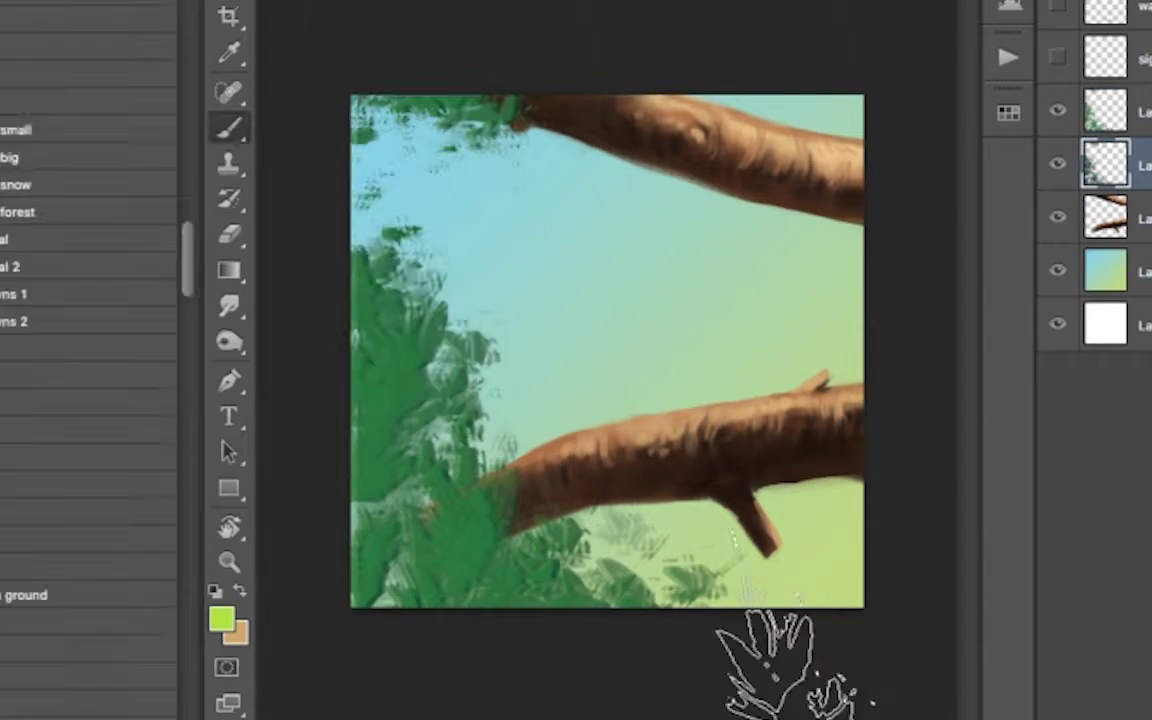
key("ctrl+t")
left_click_drag(784, 463, 656, 604)
key("Return")
Paint lighter and darker green leaves over the lower-left foliage on the upper foliage layer
key("e")
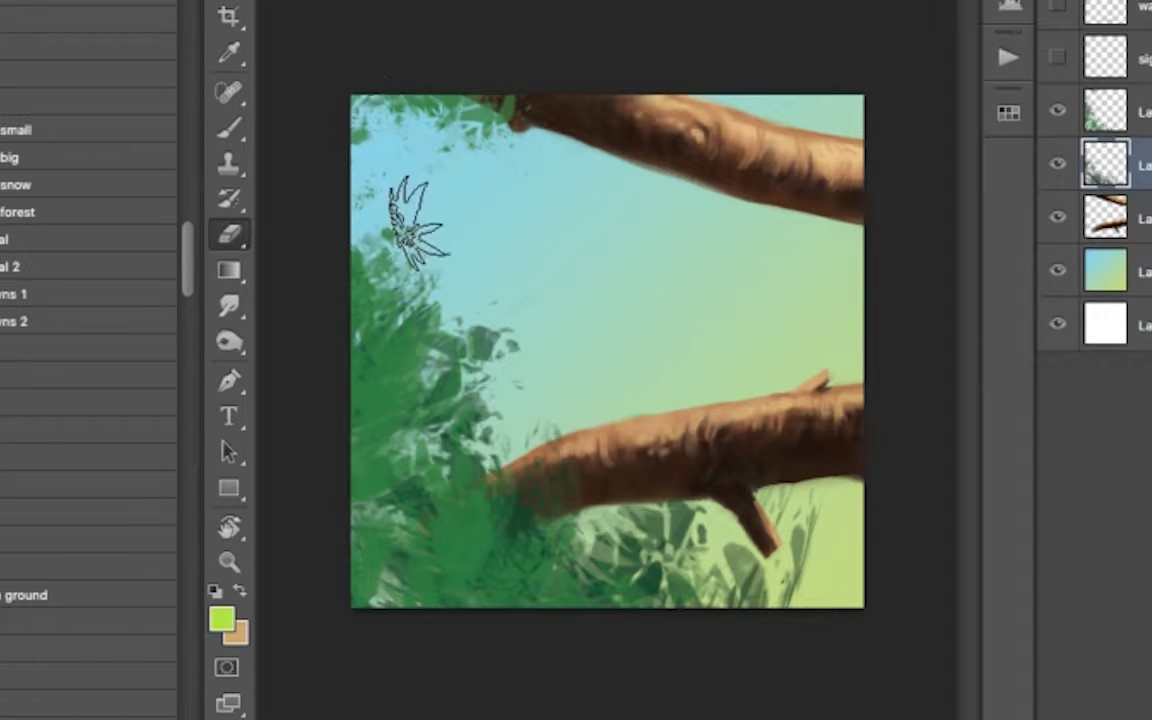
left_click(1105, 111)
key("b")
left_click_drag(380, 470, 470, 540)
mouse_move(370, 300)
left_mouse_down()
mouse_move(440, 500)
mouse_move(440, 270)
left_mouse_up()
left_click(475, 510, "alt")
left_click_drag(340, 110, 540, 170)
key("e")
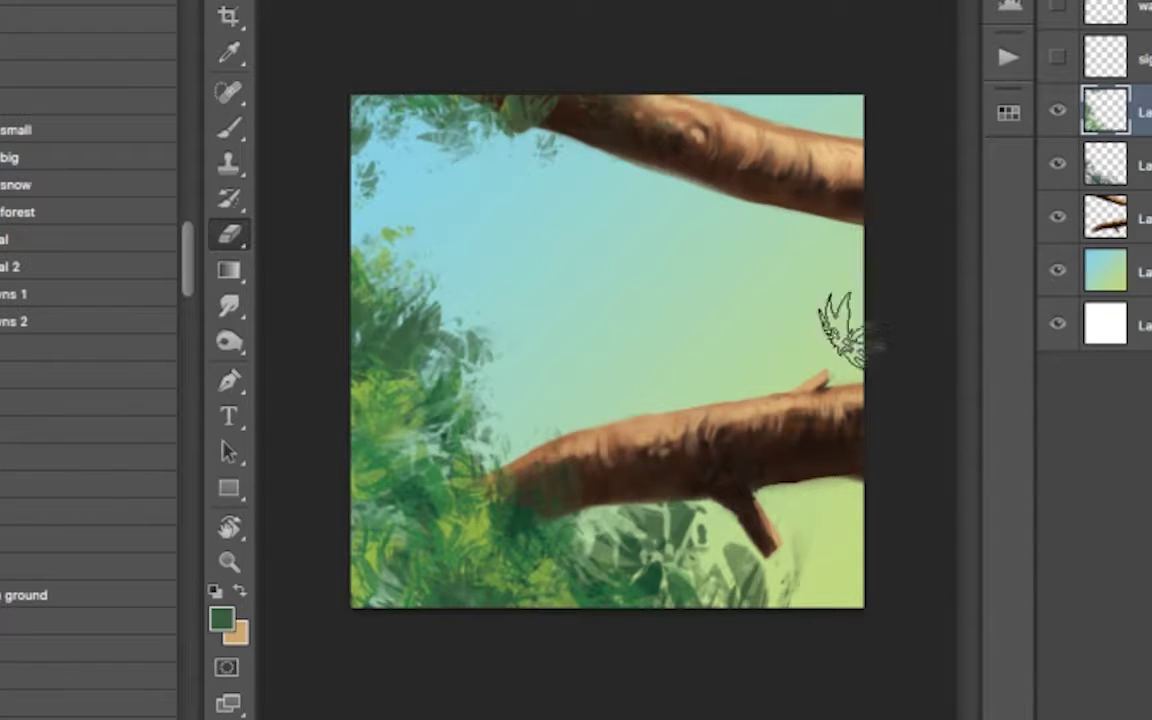
On a new layer, paint a grey blob to block in the koala's body
key("ctrl+shift+alt+n")
key("b")
left_click(222, 620)
left_click(100, 110)
key("Return")
mouse_move(560, 240)
left_mouse_down()
mouse_move(665, 265)
mouse_move(568, 278)
mouse_move(753, 257)
left_mouse_up()
Enlarge and reshape the grey blob, extending the koala silhouette down to the lower branch
key("ctrl+t")
left_click_drag(771, 360, 812, 396)
key("Return")
key("e")
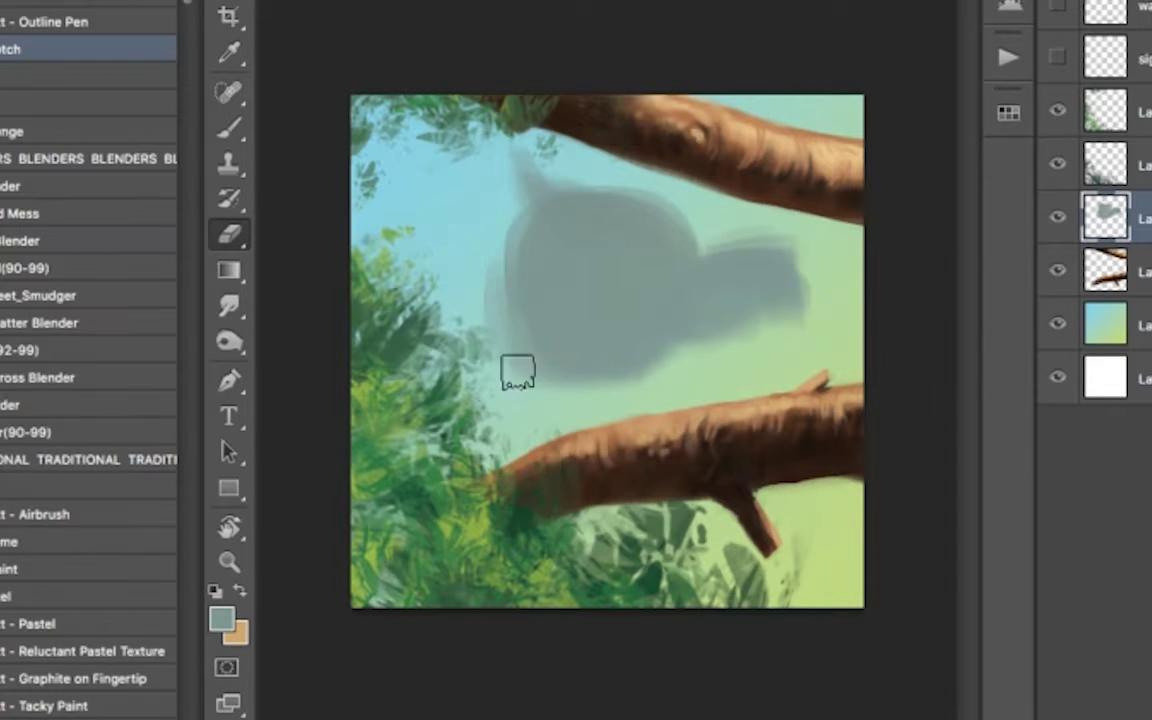
left_click_drag(517, 372, 445, 265)
key("b")
mouse_move(535, 211)
left_mouse_down()
mouse_move(630, 224)
mouse_move(694, 249)
mouse_move(576, 193)
left_mouse_up()
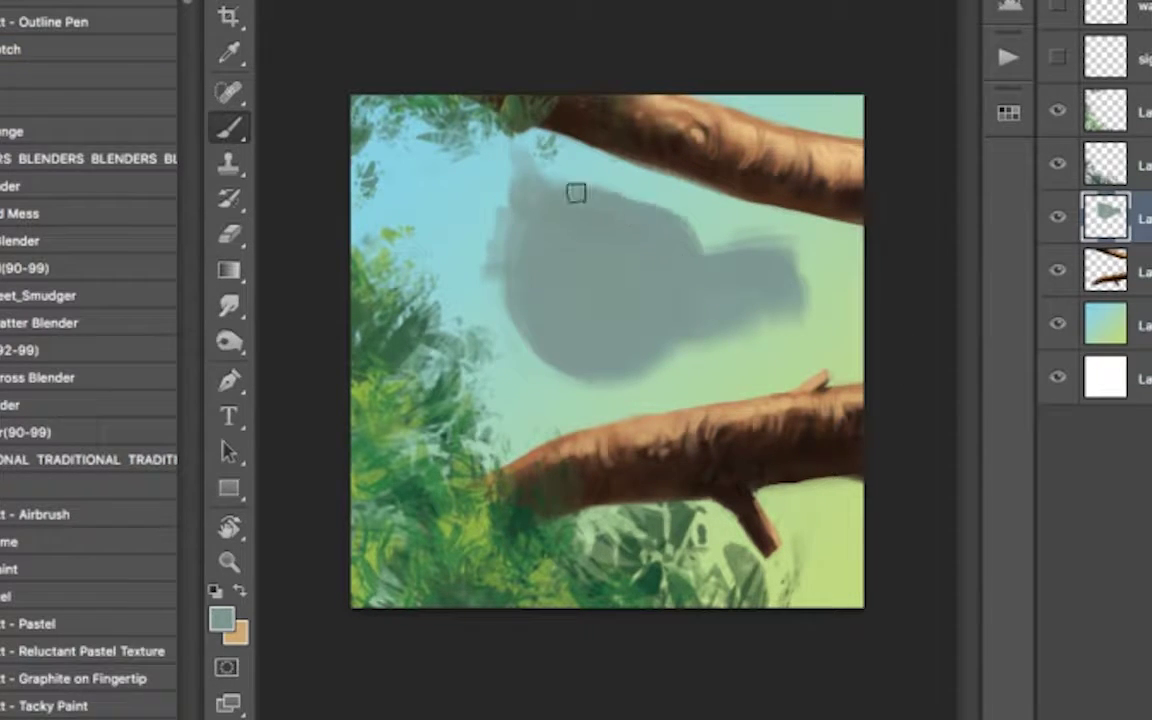
mouse_move(558, 260)
left_mouse_down()
mouse_move(500, 440)
mouse_move(610, 393)
mouse_move(640, 490)
left_mouse_up()
Shrink the eraser and flip the whole image horizontally
key("e")
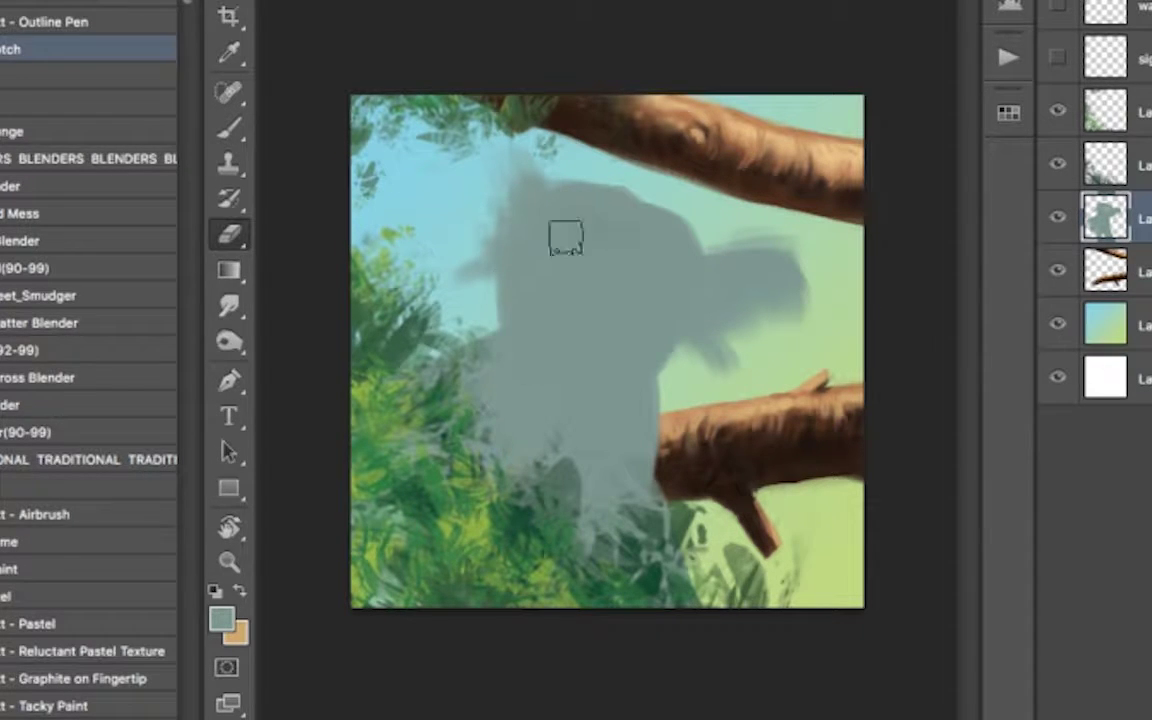
key("bracketleft")
key("bracketleft")
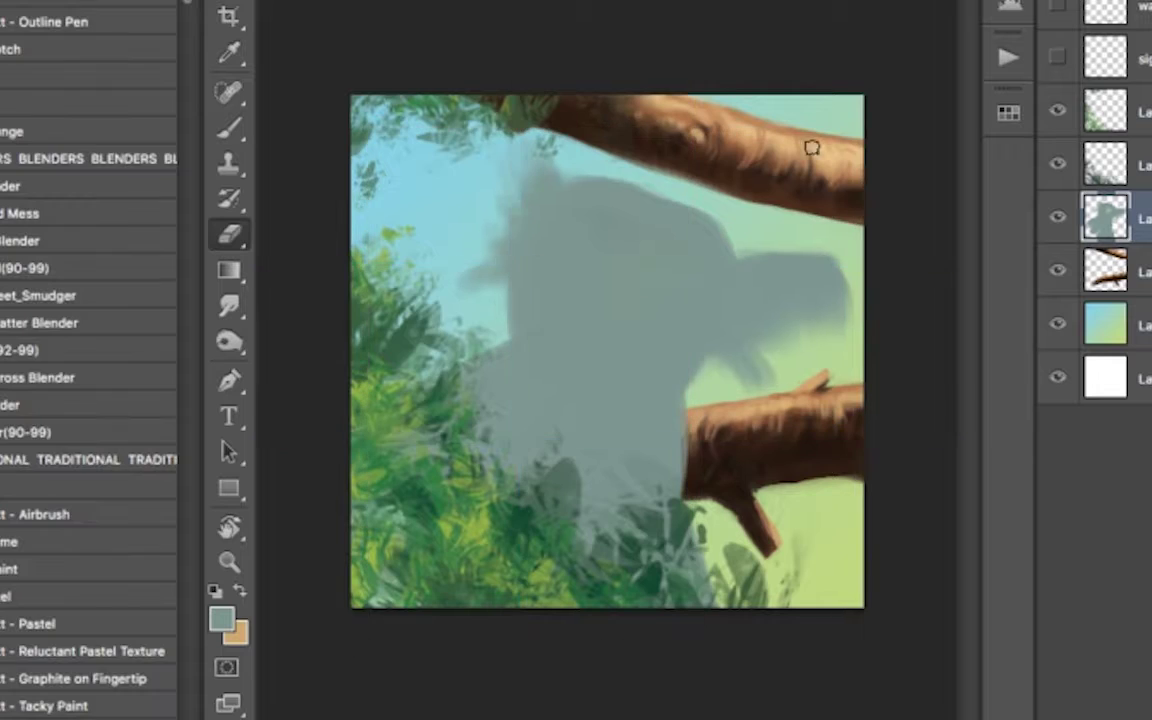
key("ctrl+shift+h")
key("b")
key("e")
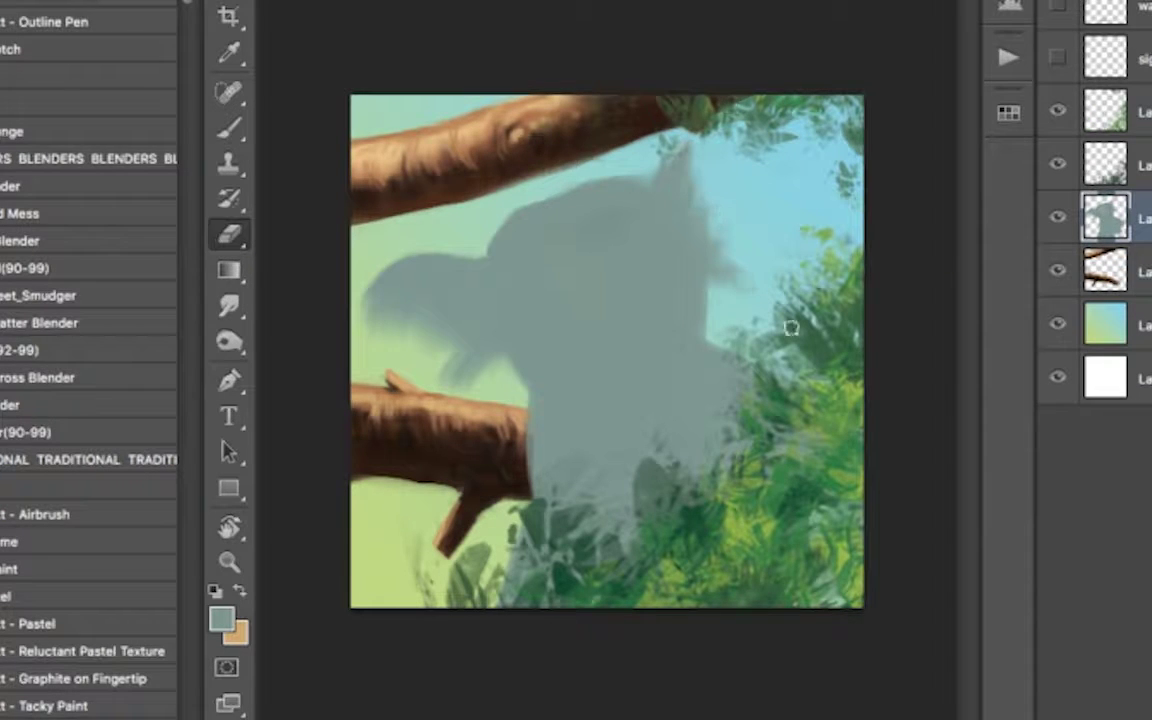
key("b")
Smudge and erase the silhouette edges into fluffy fur, then add a layer clipped to it
key("r")
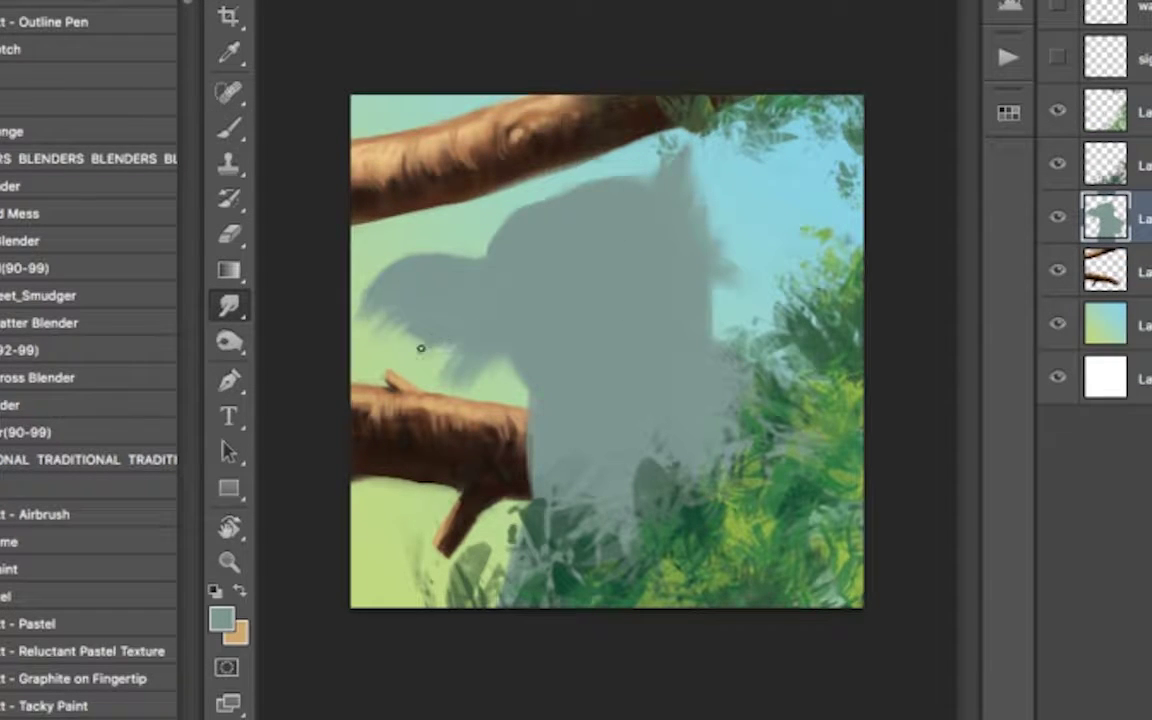
key("e")
key("r")
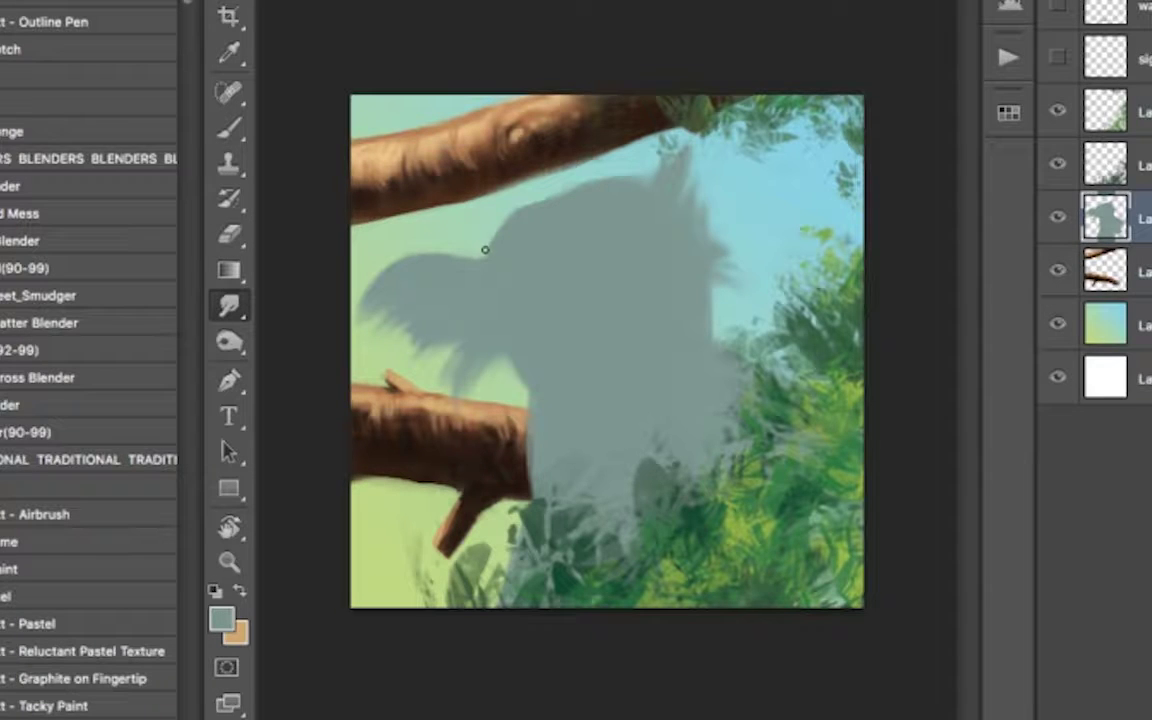
key("e")
key("b")
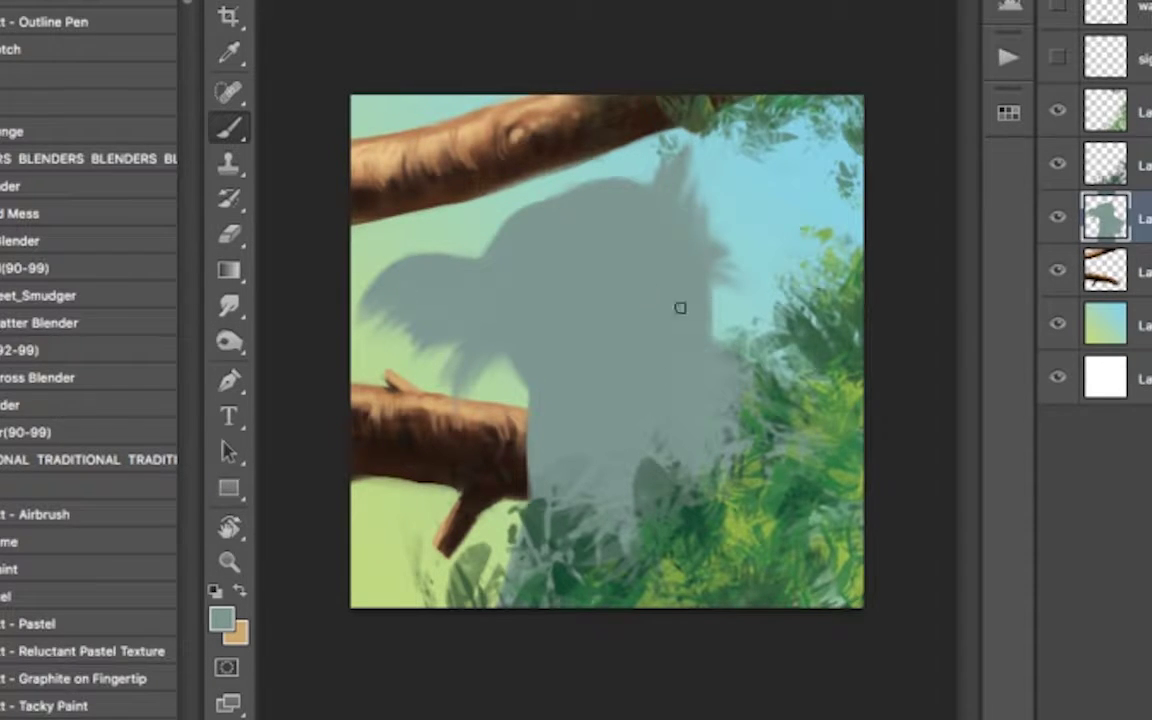
key("ctrl+shift+alt+n")
key("ctrl+alt+g")
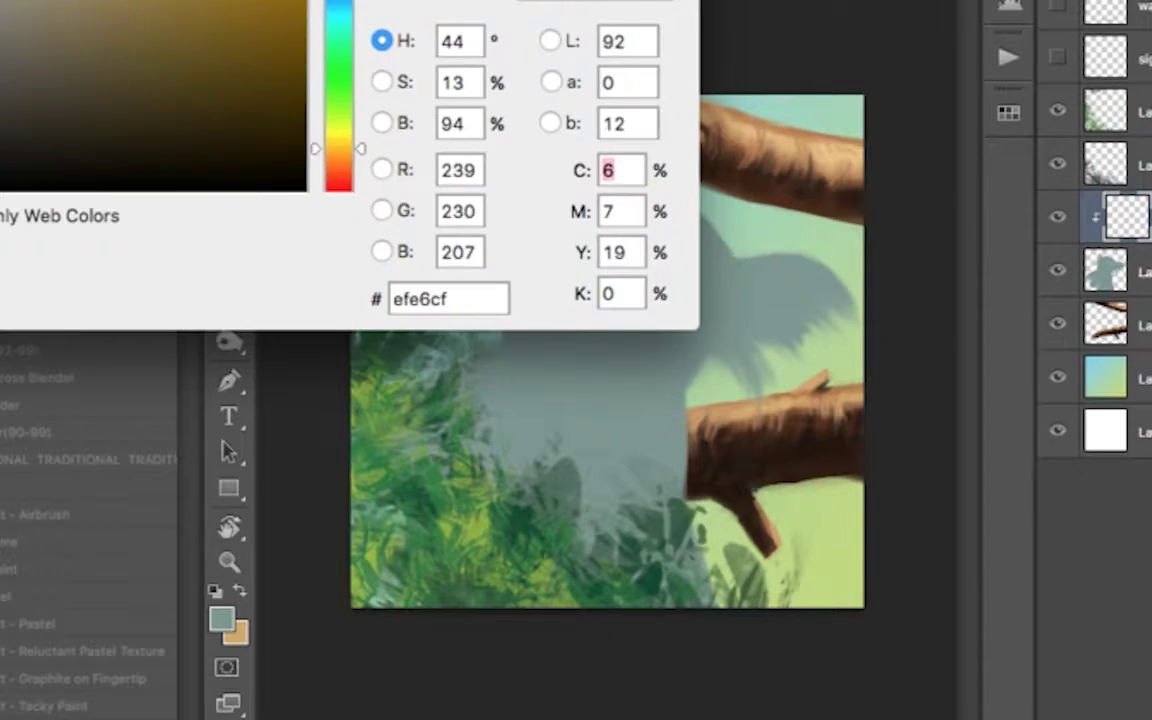
Paint pale cream fur on the koala's chest, cheek and ear
key("Return")
left_click_drag(430, 400, 540, 442)
left_click_drag(700, 335, 761, 411)
left_click_drag(500, 235, 491, 291)
mouse_move(600, 275)
left_mouse_down()
mouse_move(614, 224)
mouse_move(580, 270)
left_mouse_up()
Soften and lighten the koala's head with sampled grey and cream strokes
left_click(558, 172, "alt")
mouse_move(655, 250)
left_mouse_down()
mouse_move(735, 300)
mouse_move(710, 203)
mouse_move(576, 185)
left_mouse_up()
left_click(789, 324, "alt")
key("r")
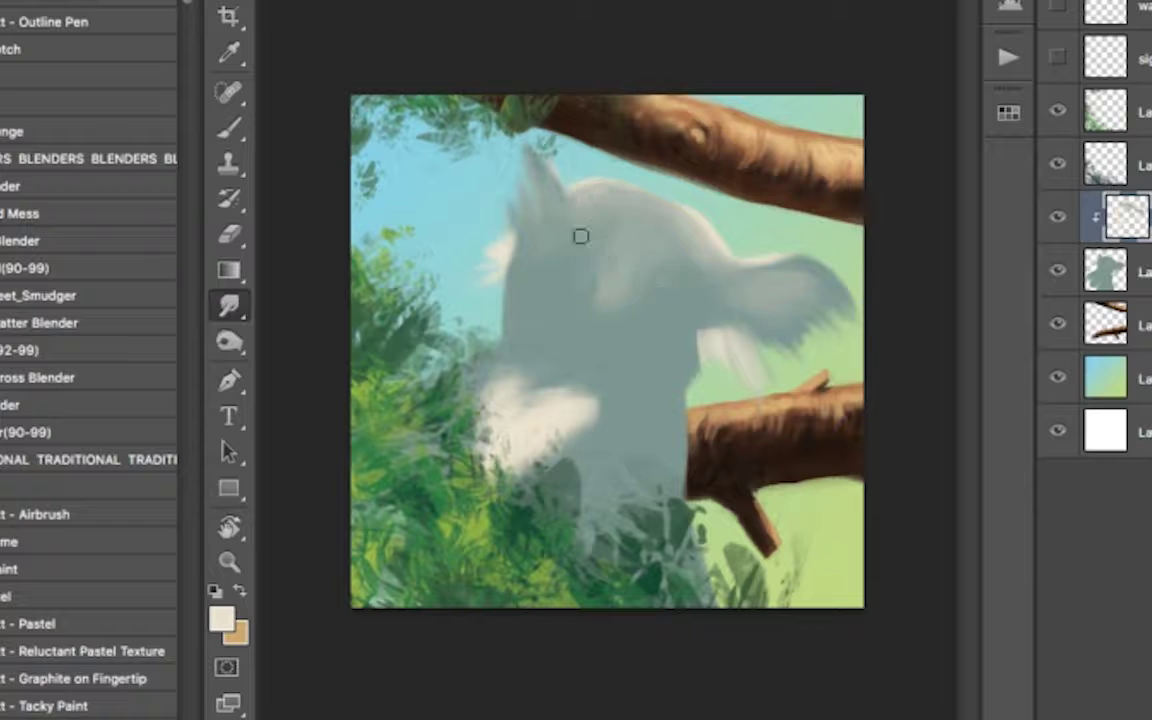
key("b")
left_click_drag(600, 250, 540, 319)
Paint pale khaki over the head and orange touches on the cheek
left_click(222, 618)
key("Return")
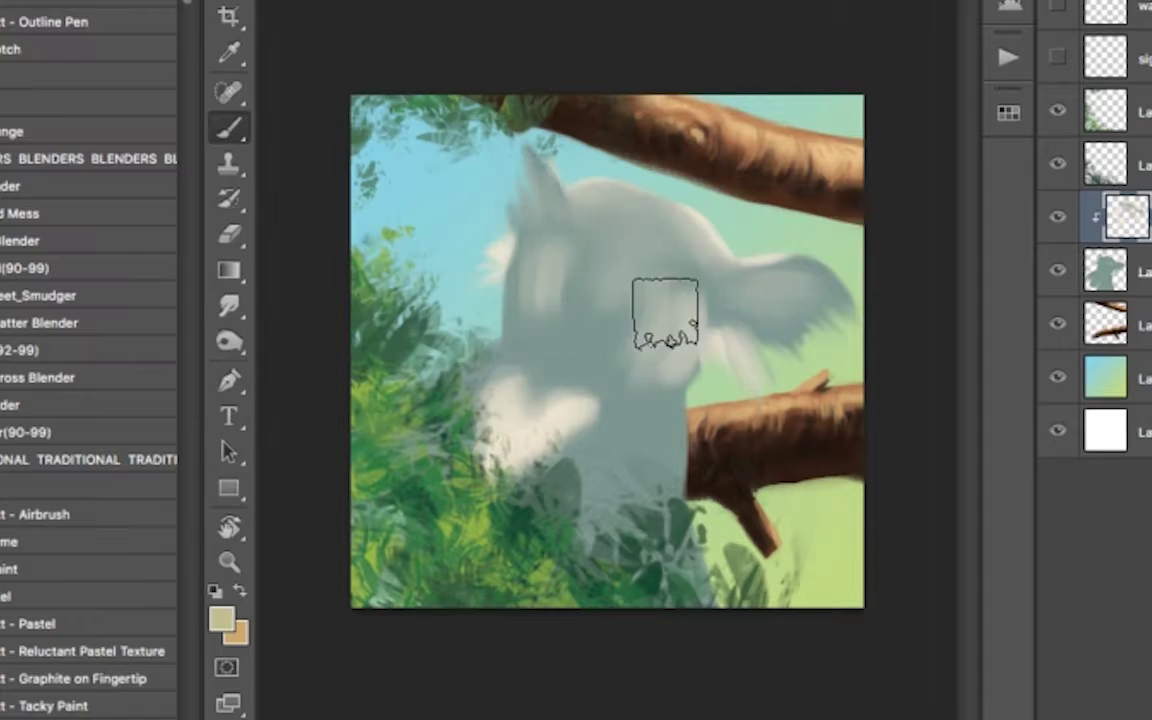
left_click_drag(665, 313, 766, 356)
left_click_drag(560, 260, 468, 352)
key("x")
left_click_drag(500, 400, 586, 368)
key("r")
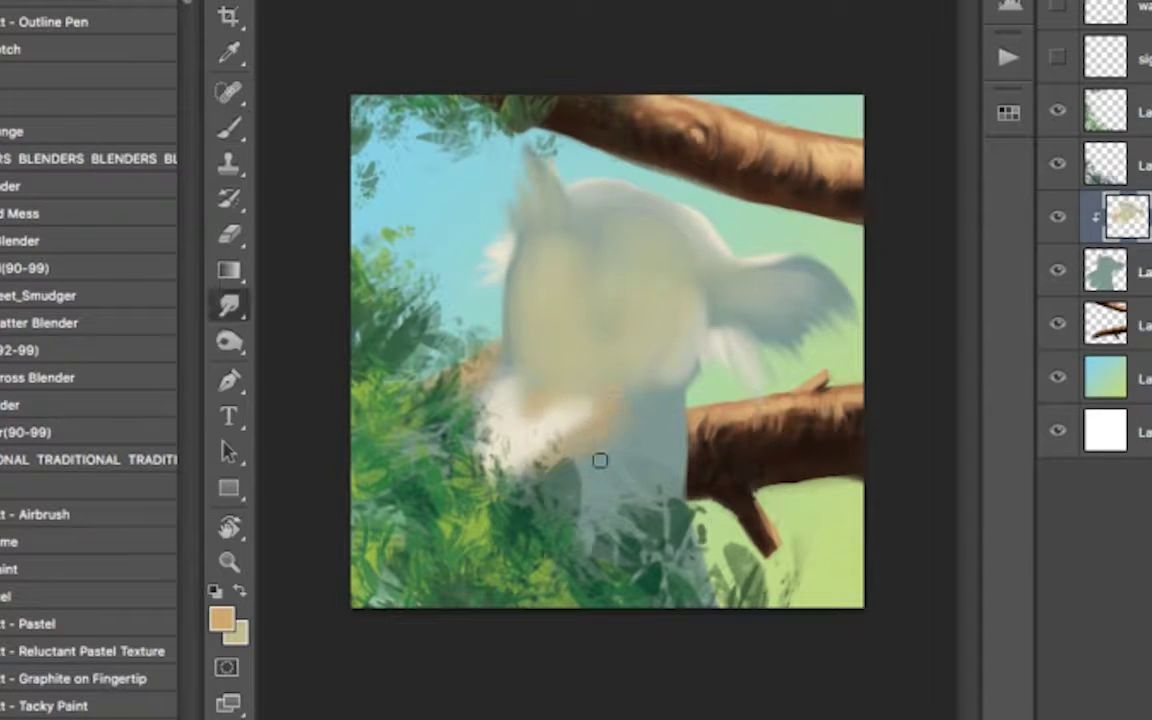
Paint dark green strokes inside the ears and a dark mouth line
key("b")
left_click(222, 618)
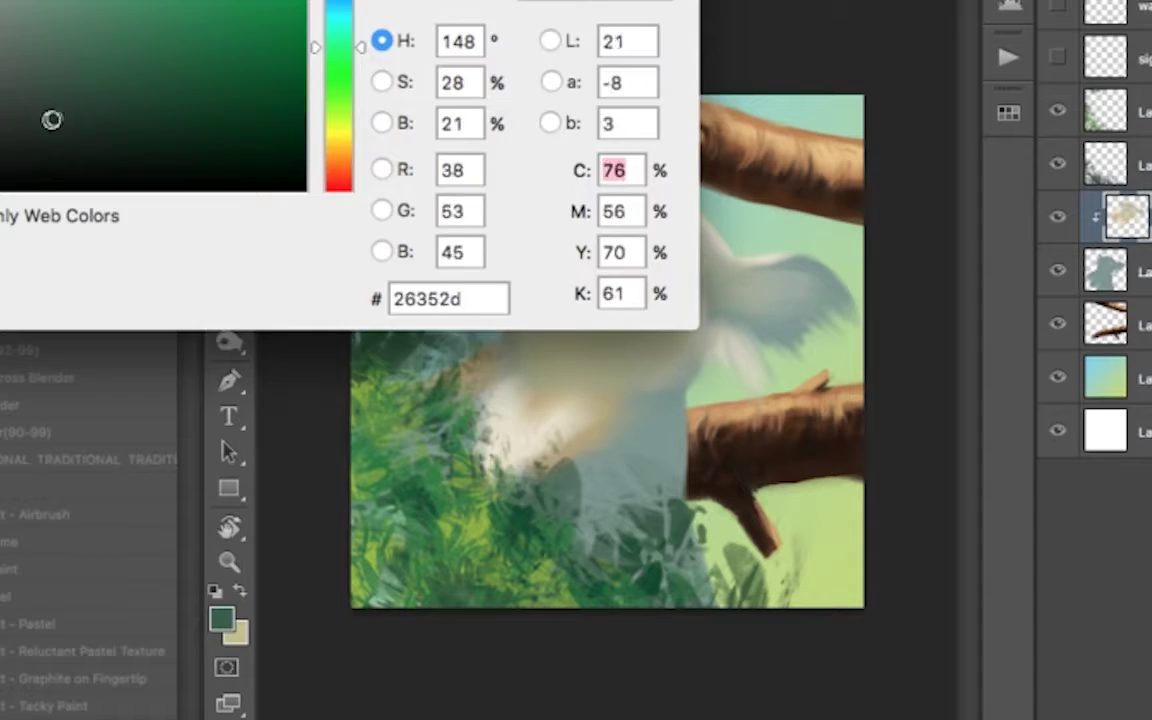
key("Return")
mouse_move(700, 240)
left_mouse_down()
mouse_move(640, 255)
mouse_move(727, 273)
left_mouse_up()
key("r")
key("b")
mouse_move(585, 390)
left_mouse_down()
mouse_move(685, 382)
mouse_move(566, 332)
left_mouse_up()
Paint and blend dark V-shaped marks for the koala's eyes
key("r")
key("b")
left_click_drag(612, 298, 555, 363)
key("r")
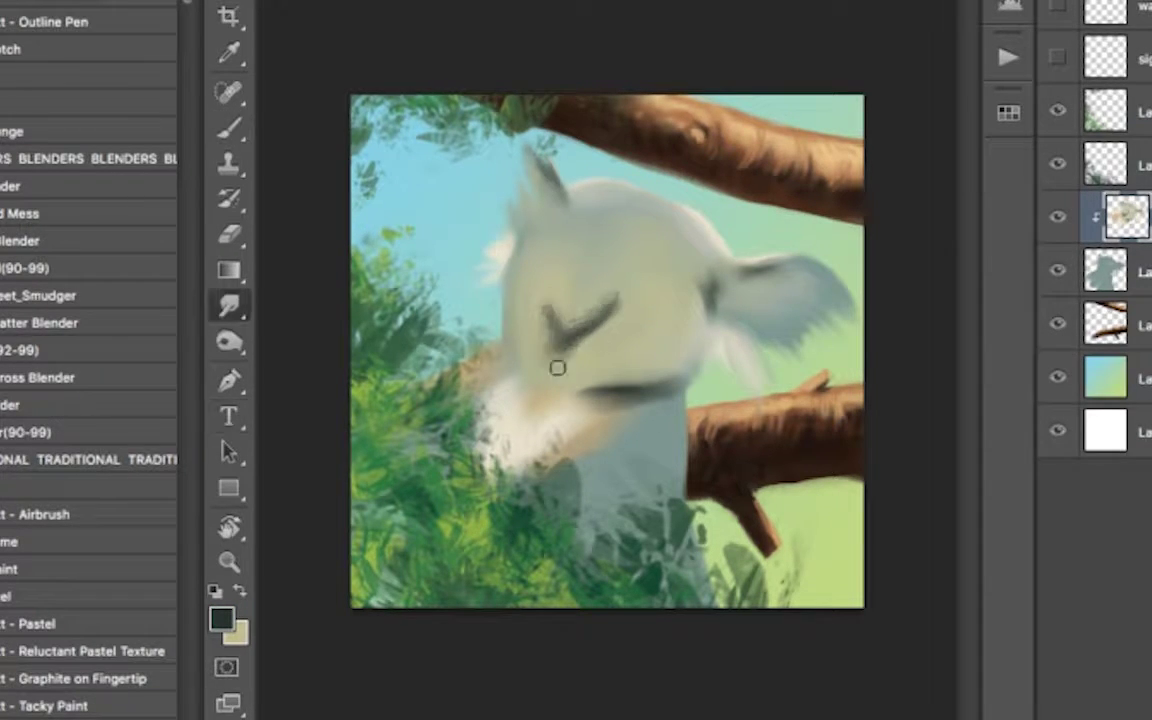
key("b")
left_click(599, 314, "alt")
Paint and blend dark muted-olive strokes across the koala's face
left_click(222, 618)
left_click(55, 51)
key("Return")
left_click_drag(540, 290, 492, 345)
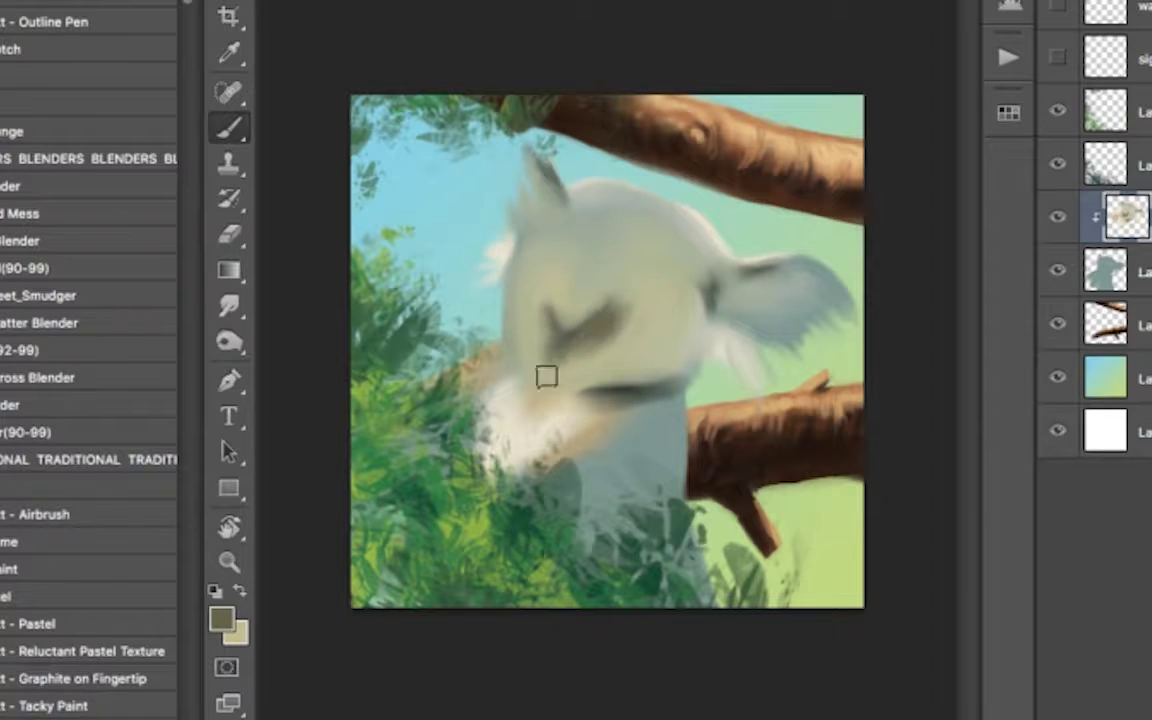
left_click_drag(522, 262, 482, 348)
key("r")
key("b")
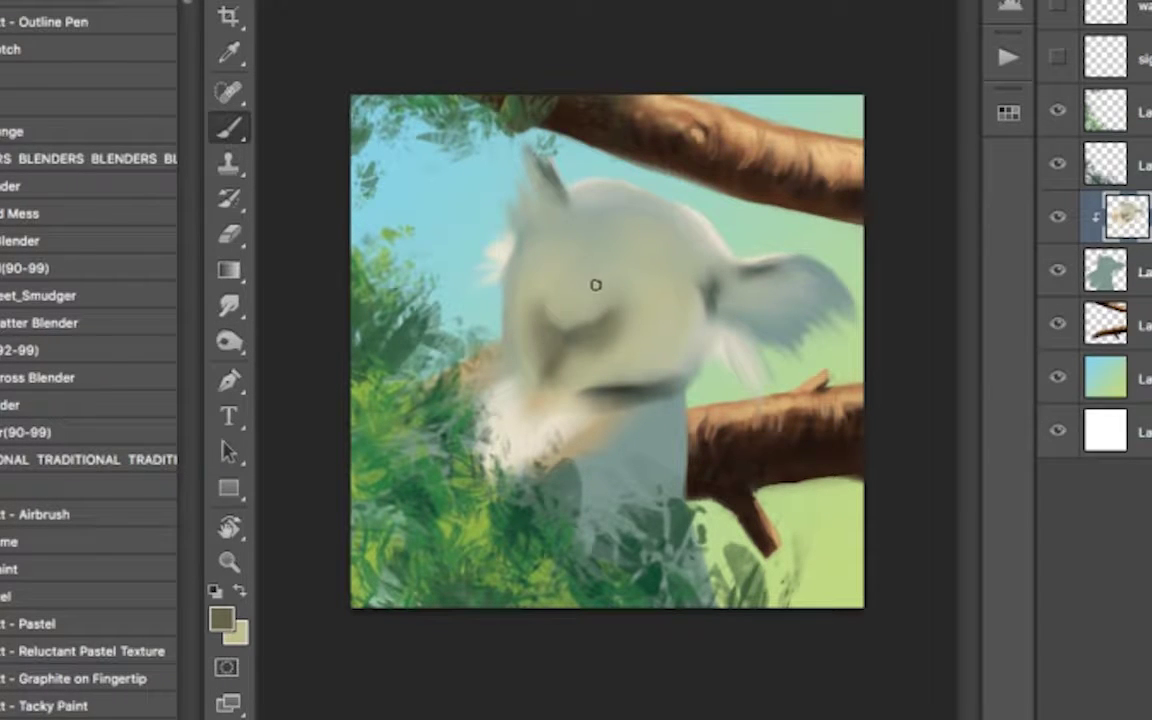
Pick a darker tone, then paint warm pink onto the koala's nose
key("r")
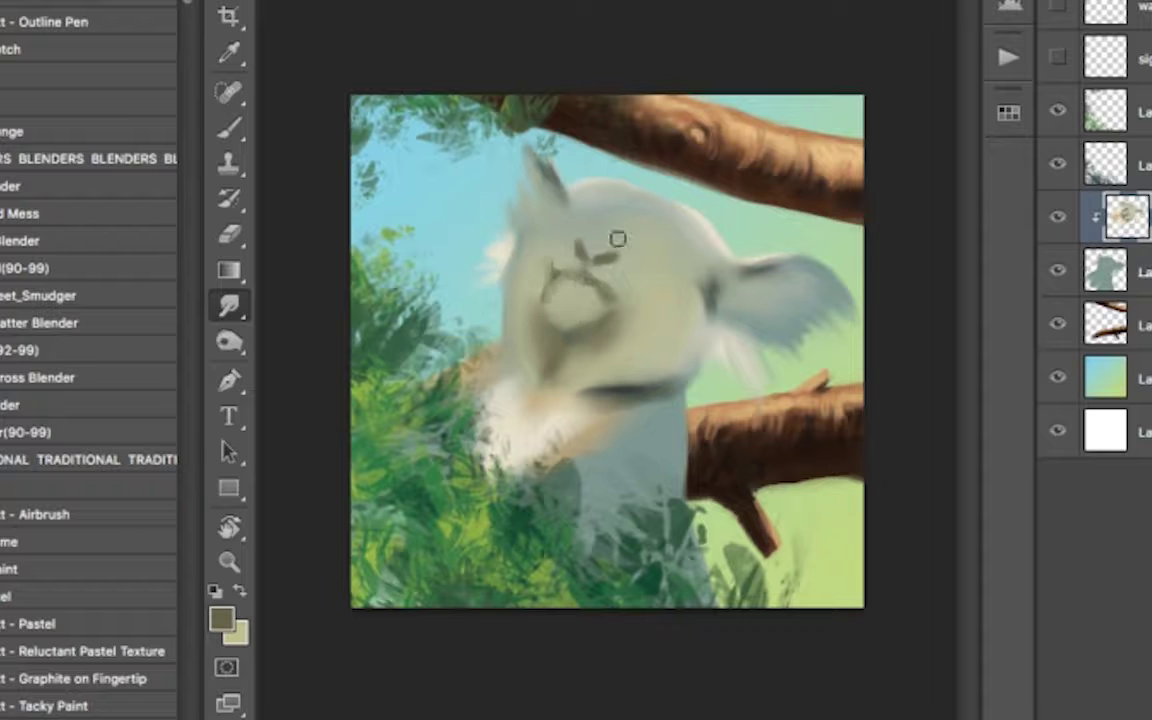
key("b")
left_click(167, 160)
key("Return")
key("r")
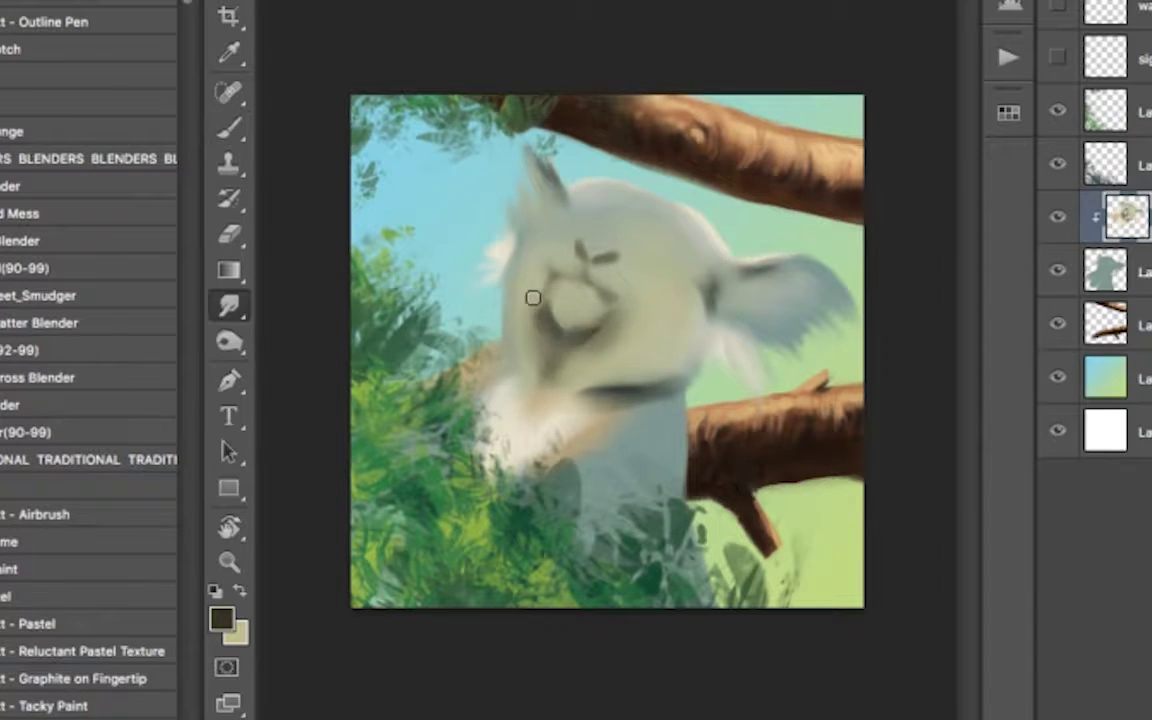
key("b")
key("Return")
left_click_drag(570, 308, 590, 295)
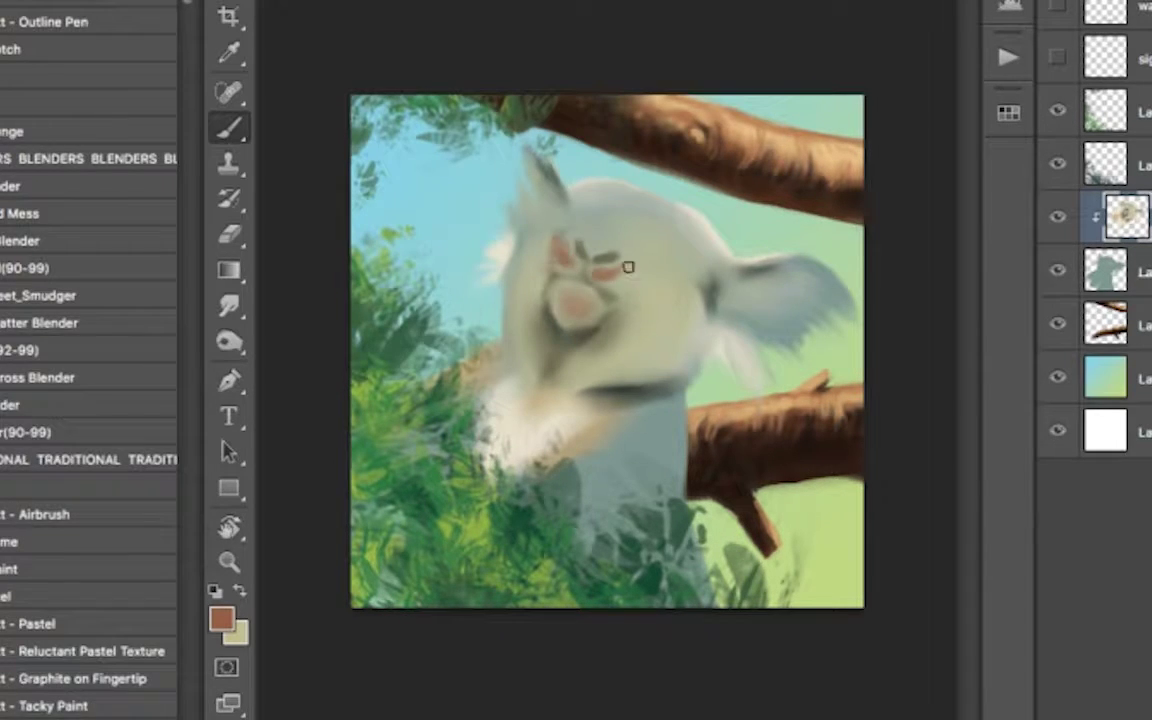
Paint and smudge dark olive curves around the koala's eye
key("r")
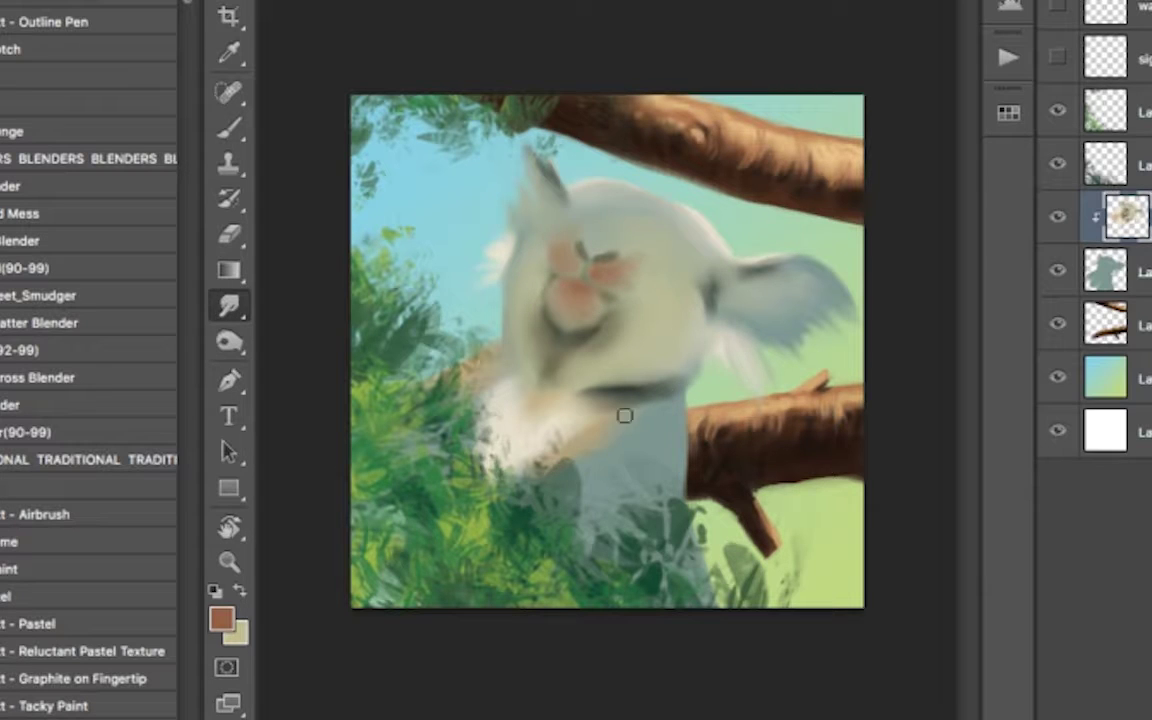
key("b")
mouse_move(578, 232)
left_mouse_down()
mouse_move(617, 226)
mouse_move(600, 202)
left_mouse_up()
key("r")
key("b")
key("r")
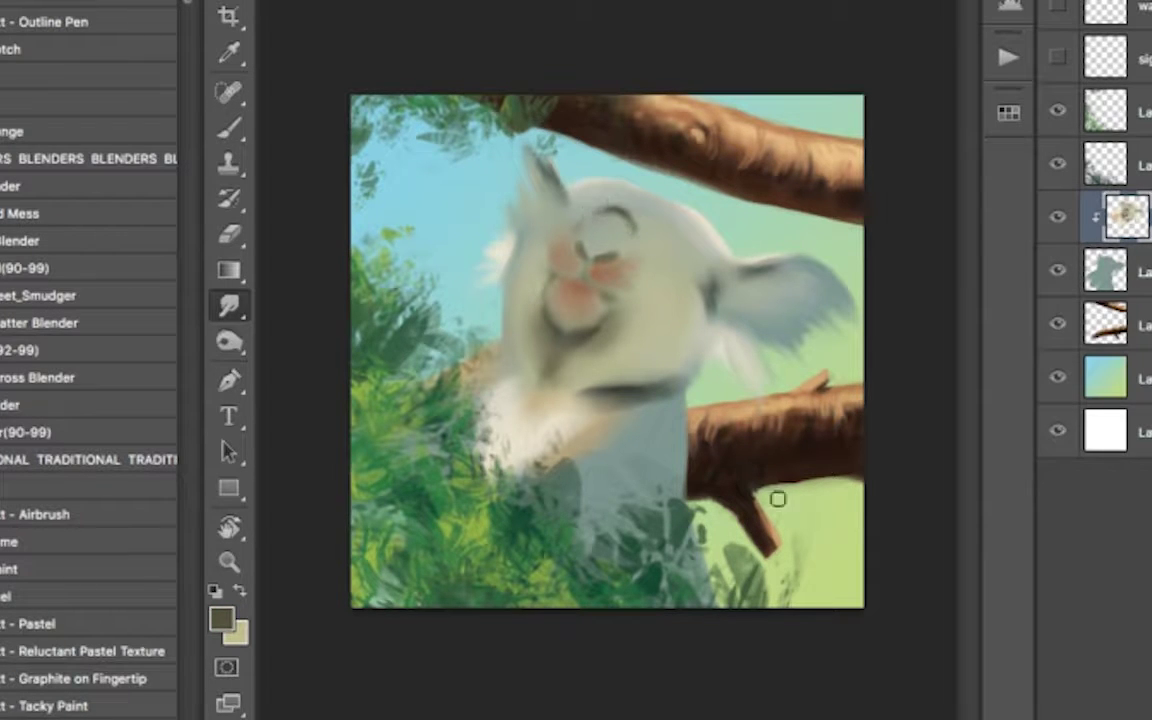
key("b")
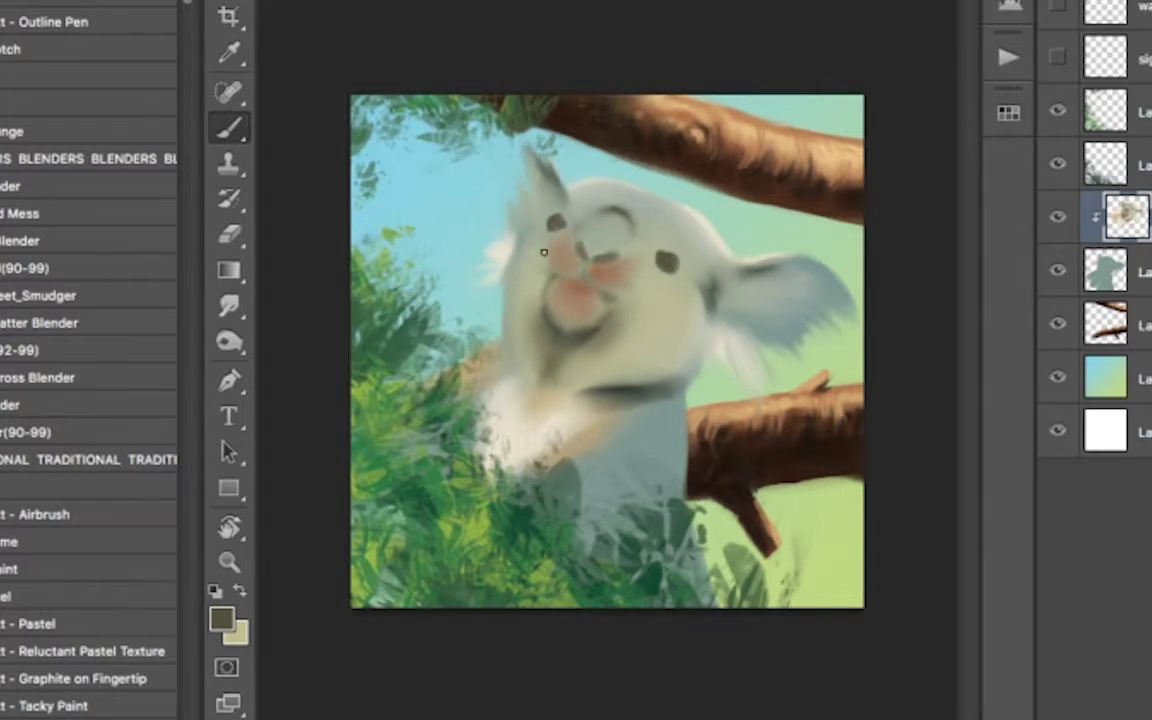
Add a new layer, pick light cream, and merge the koala layers into one
key("ctrl+shift+alt+n")
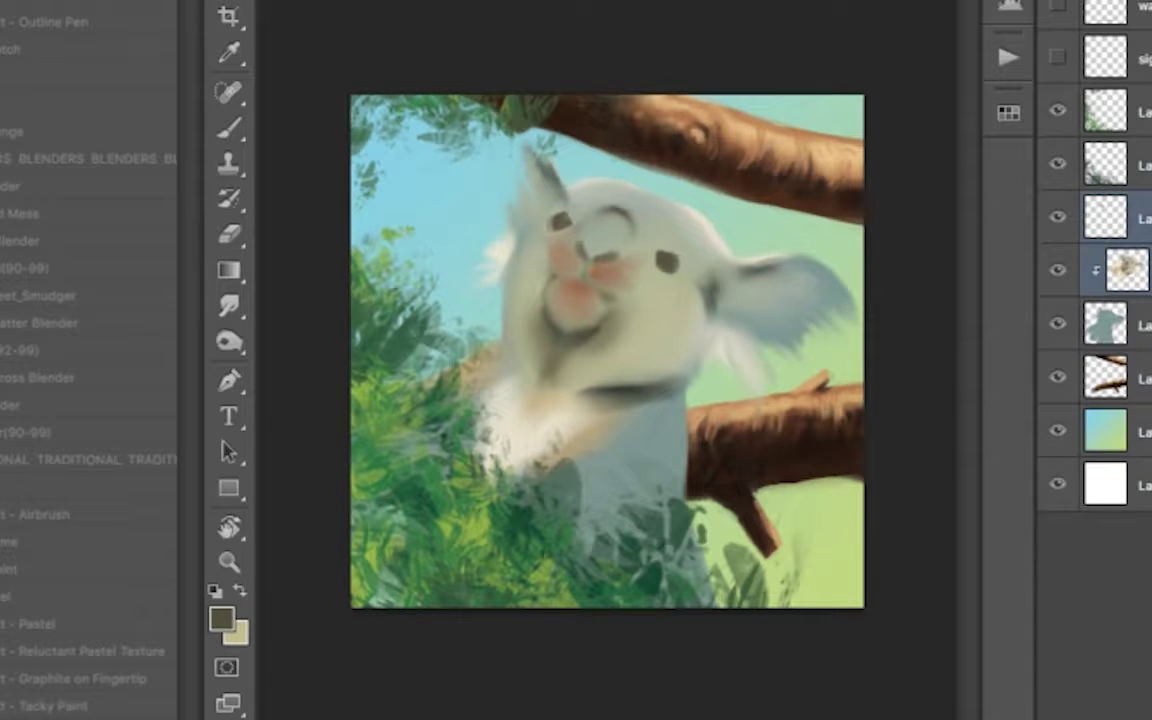
left_click(708, 277, "alt")
key("ctrl+e")
key("ctrl+e")
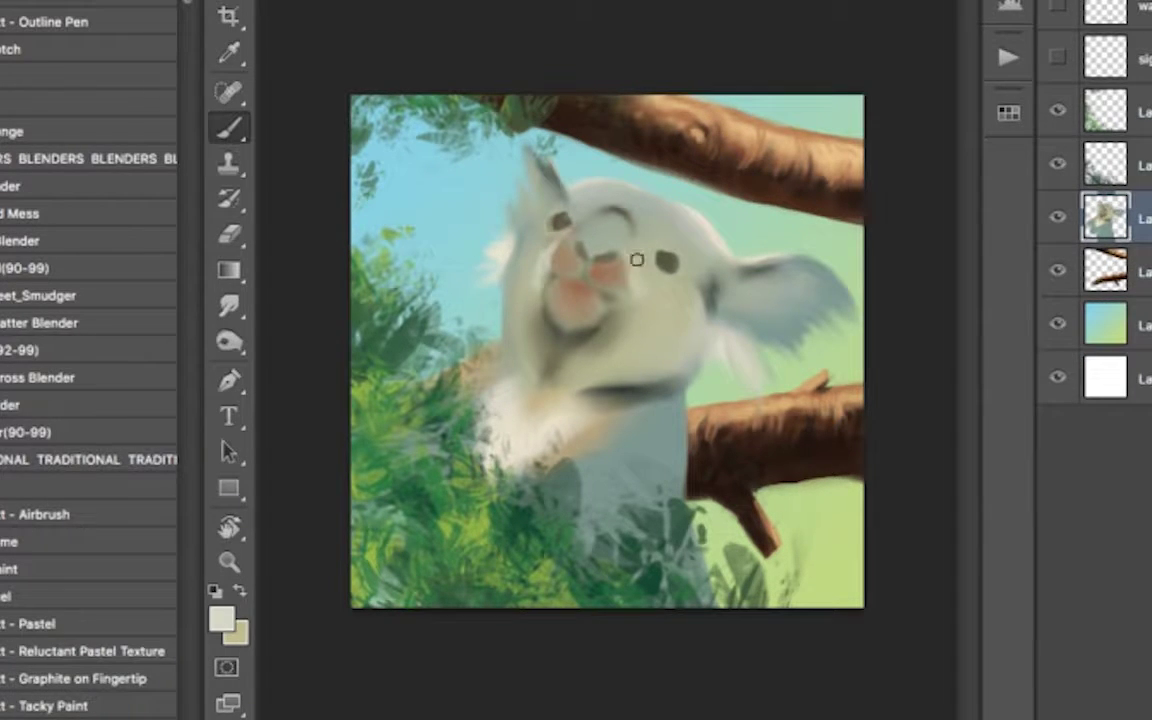
Paint pink onto the koala's nose and ear and blend it smoothly
left_click_drag(636, 260, 596, 226)
key("r")
left_click_drag(764, 311, 792, 285)
key("b")
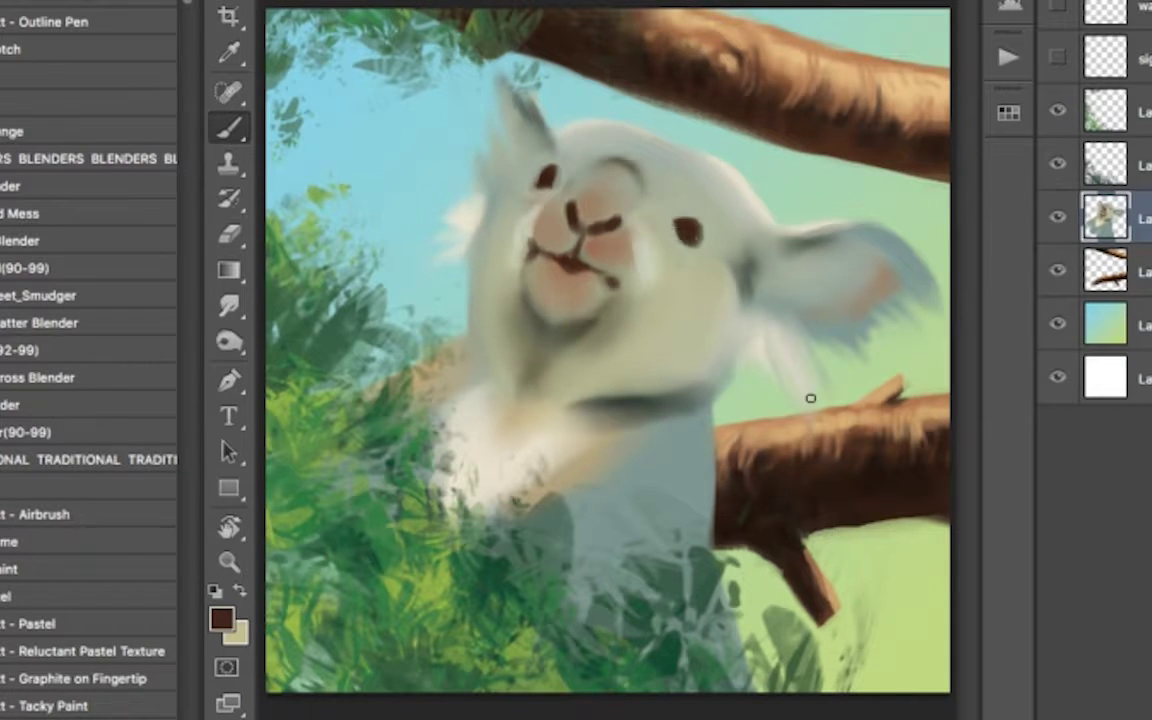
key("r")
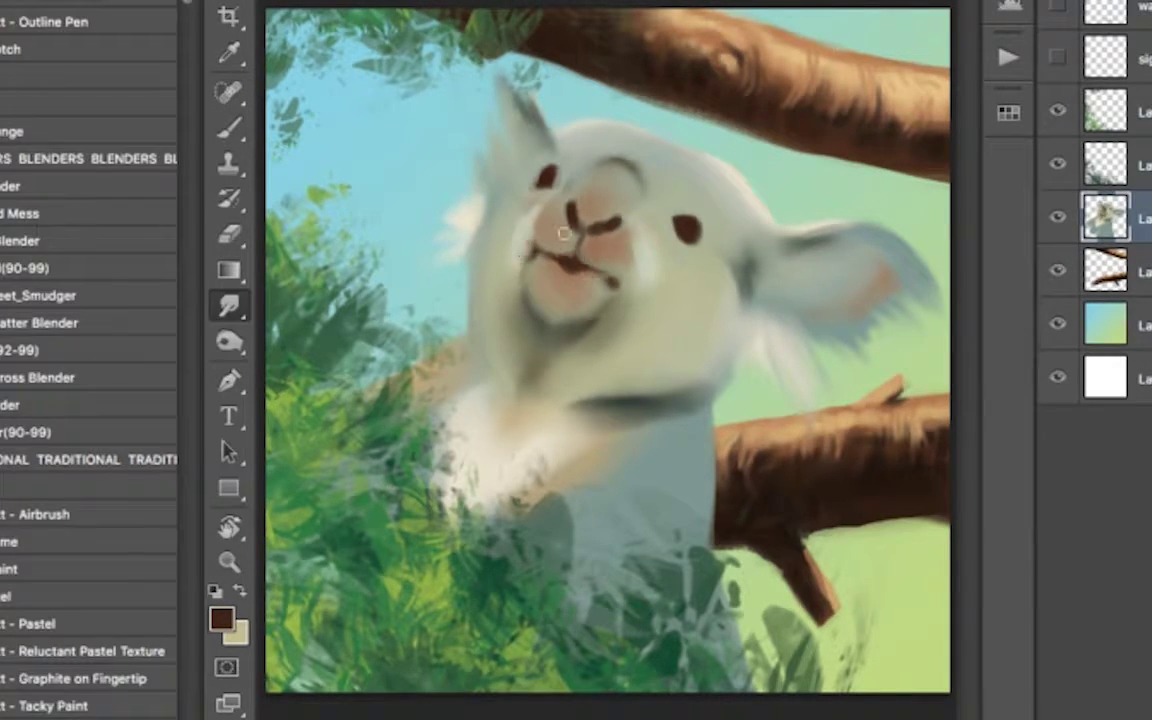
key("b")
Add a pink mouth stroke and dark brown nose lines, then a new empty layer
left_click(555, 258, "alt")
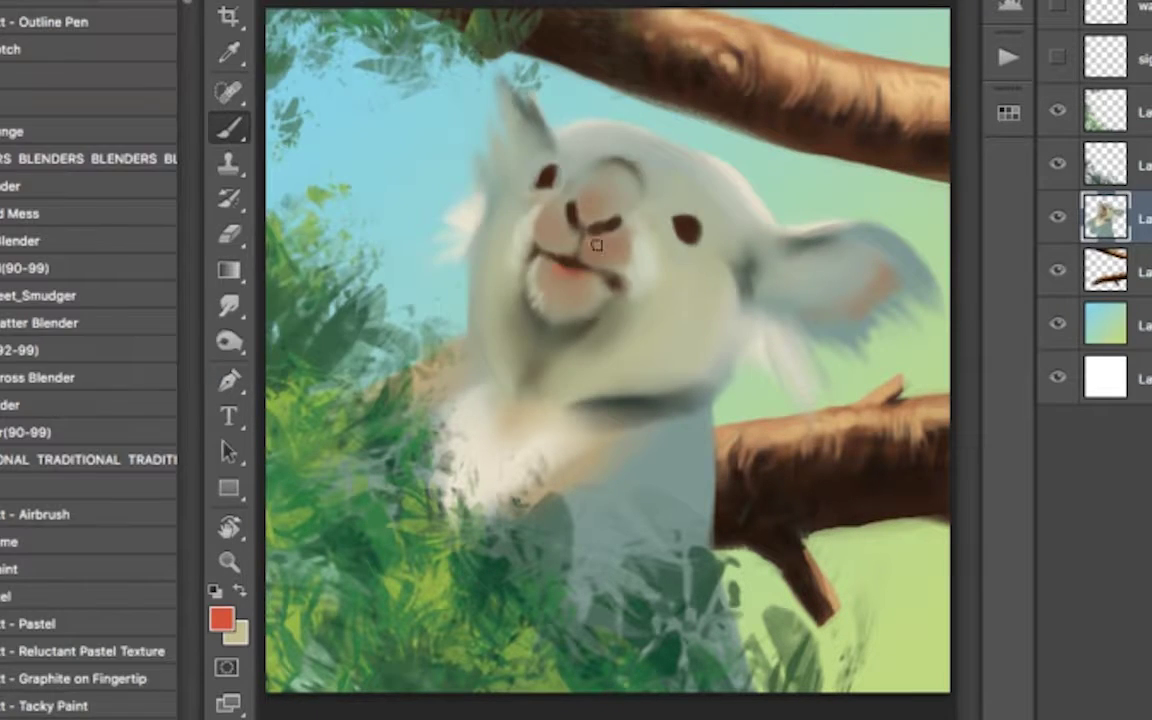
left_click_drag(550, 262, 583, 270)
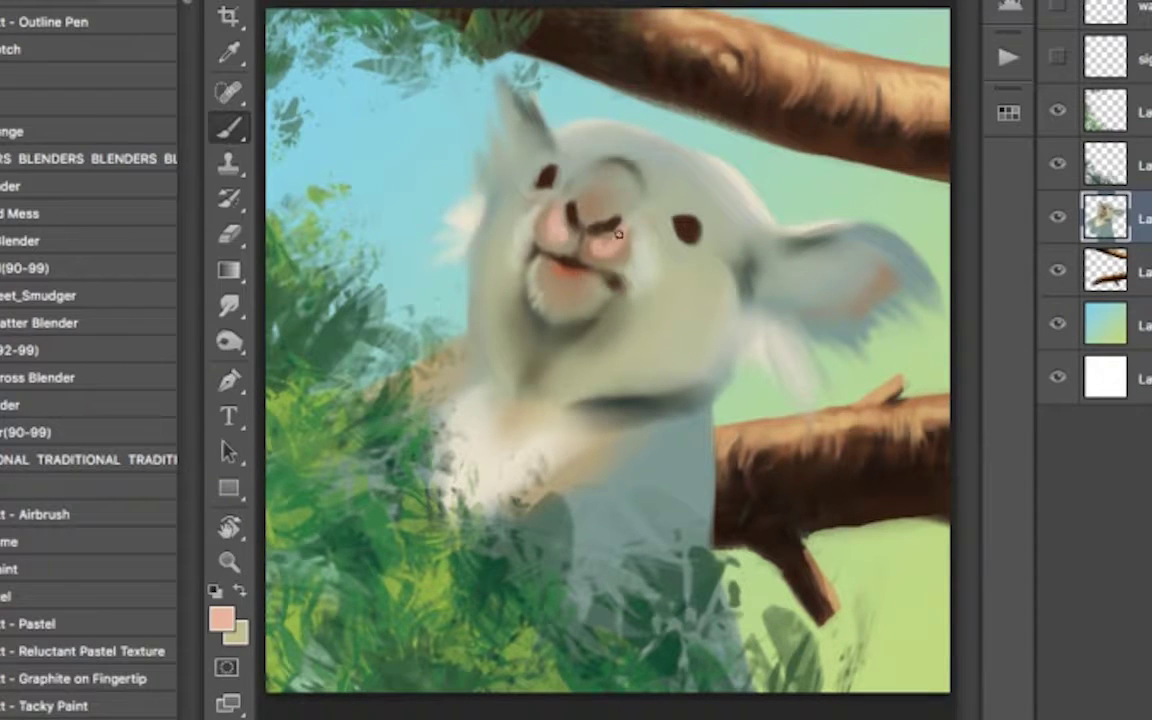
key("r")
key("b")
left_click(612, 285, "alt")
key("r")
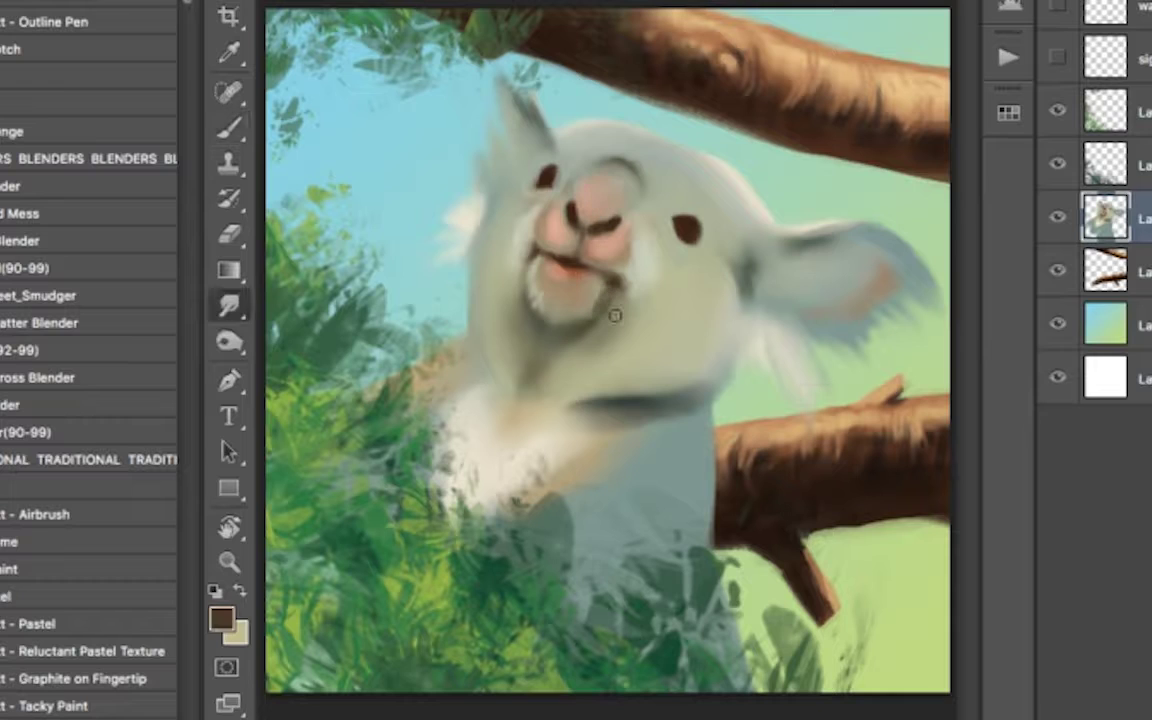
key("b")
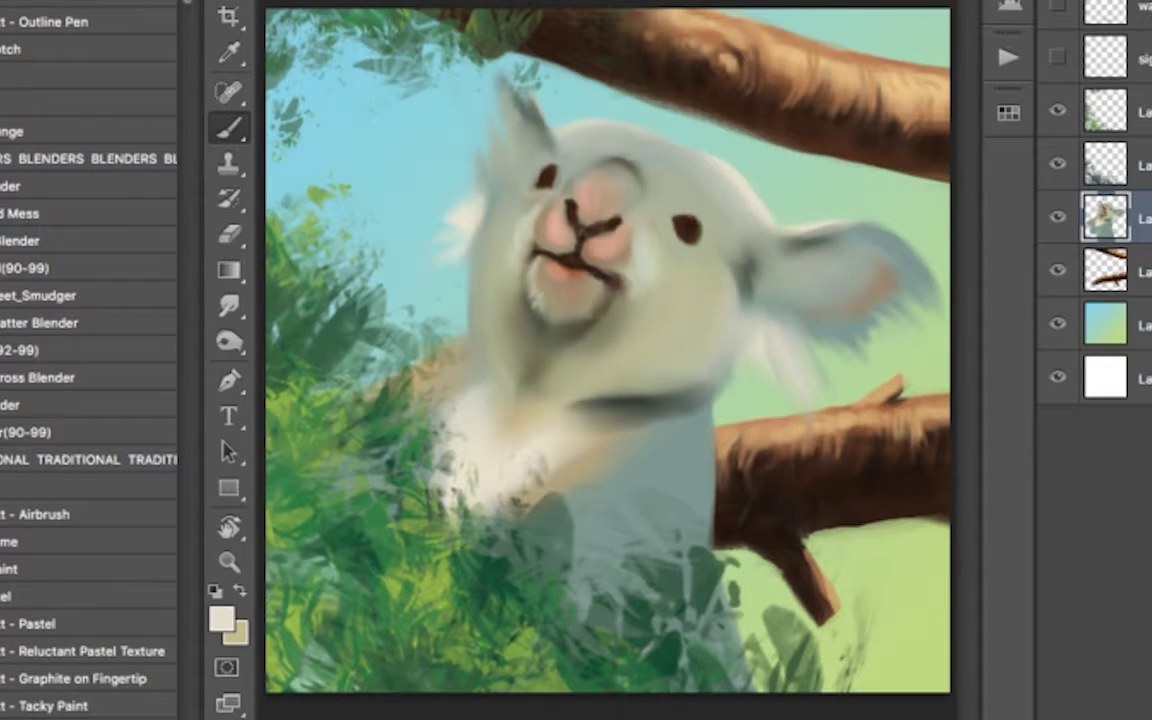
key("ctrl+shift+alt+n")
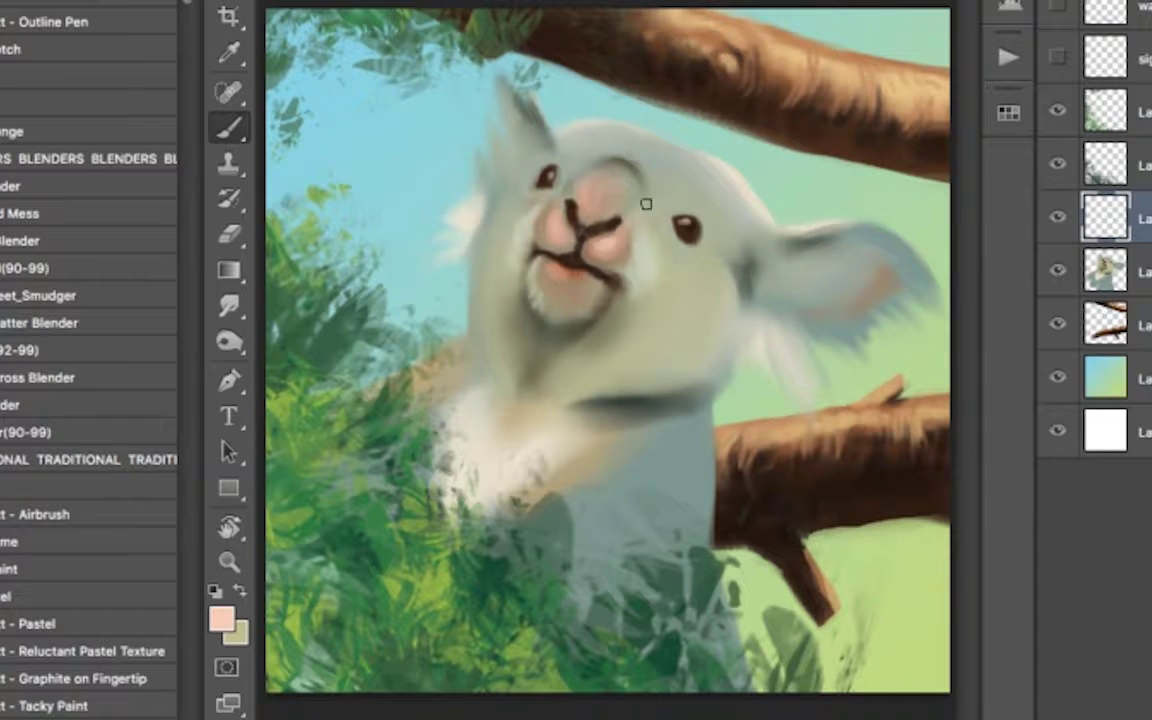
Brighten the forehead with light cream and merge it into the koala layer
key("r")
key("b")
key("Return")
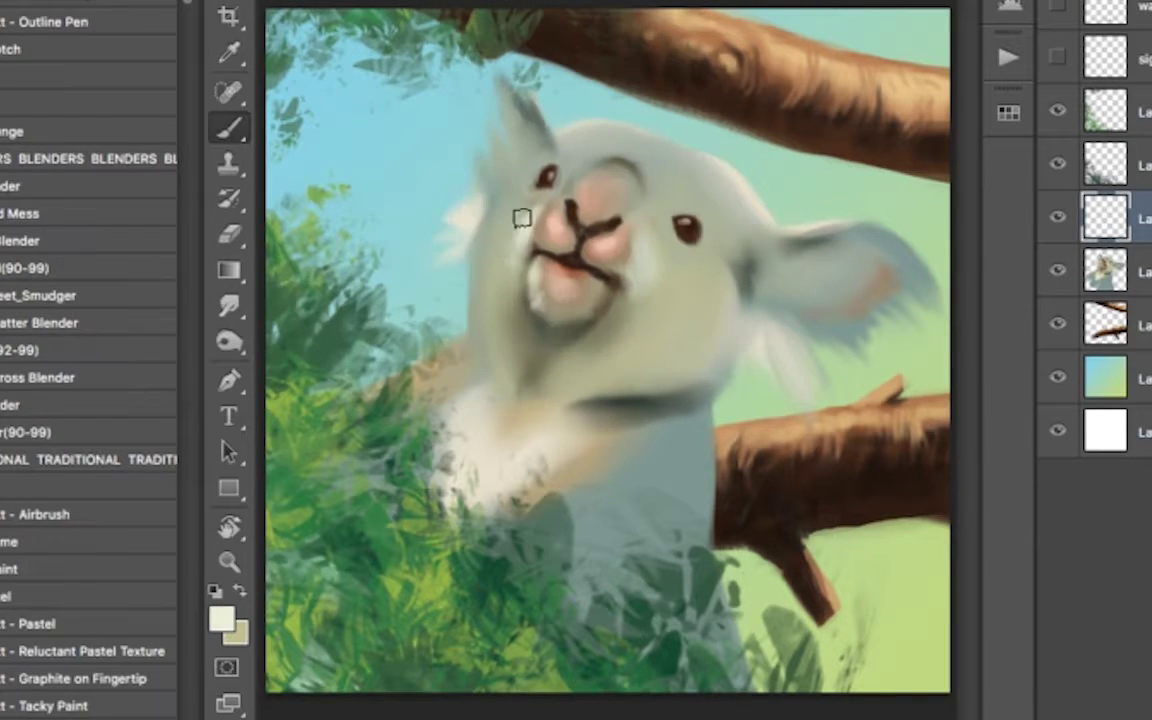
left_click_drag(530, 125, 595, 176)
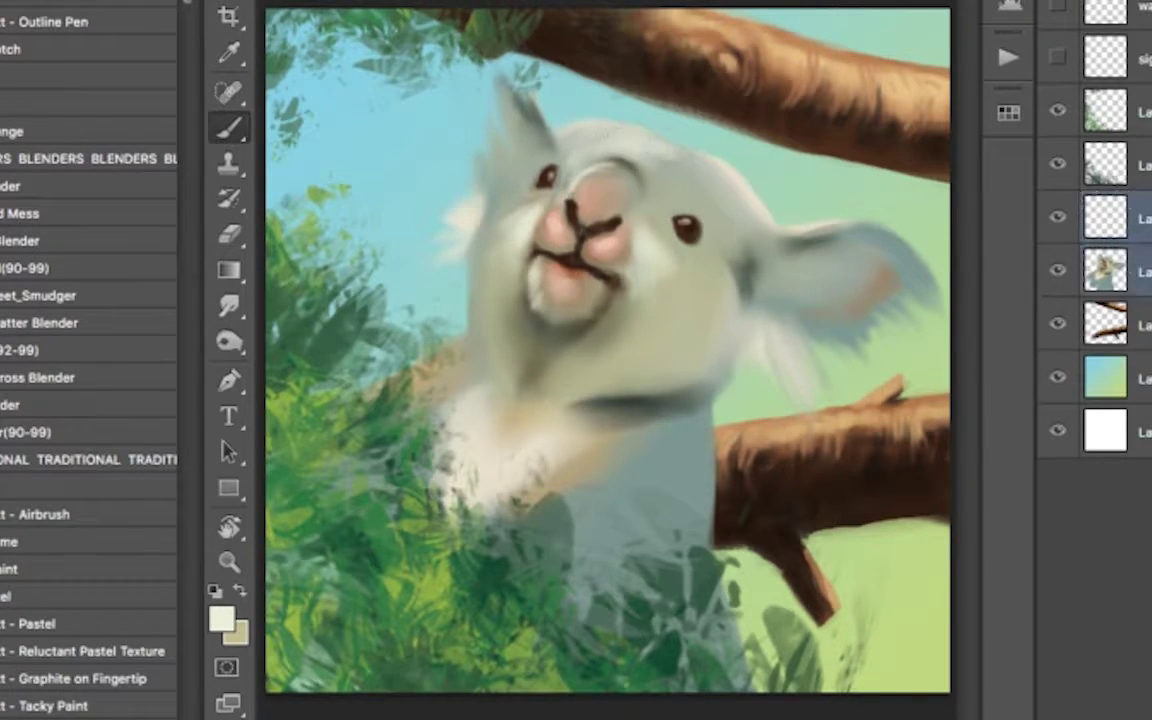
key("ctrl+e")
Paint grey-green wispy fur strokes on the koala's head, cheek and face
key("e")
key("b")
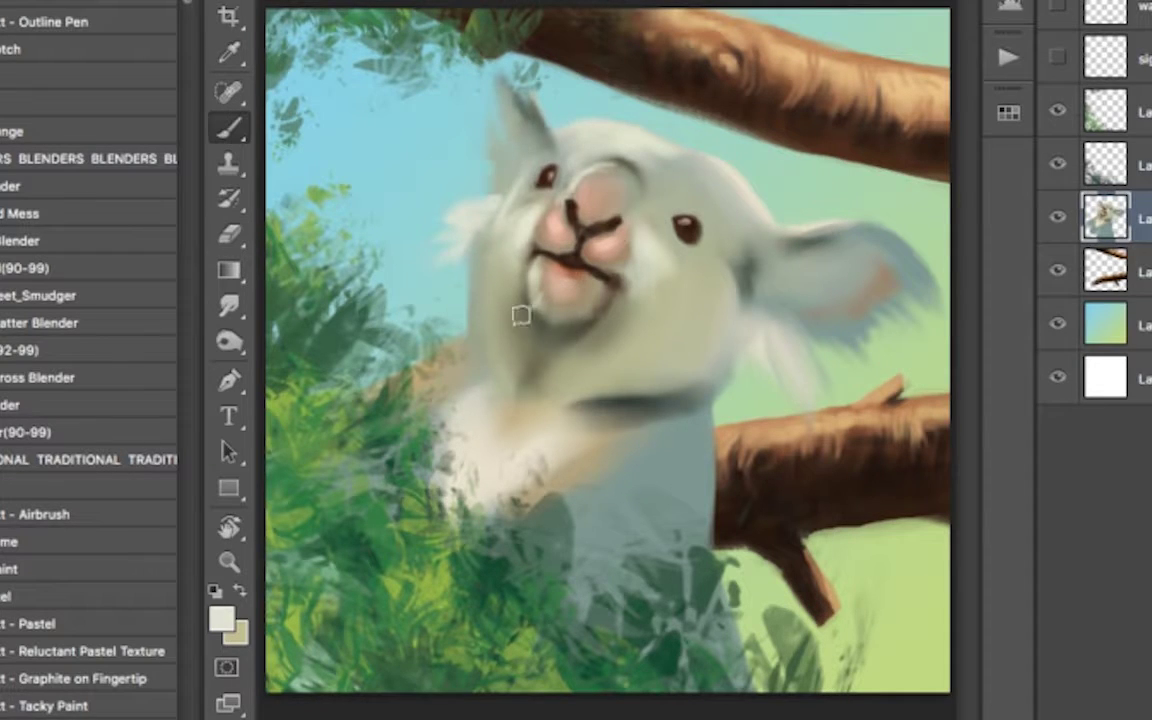
left_click(600, 125, "alt")
key("e")
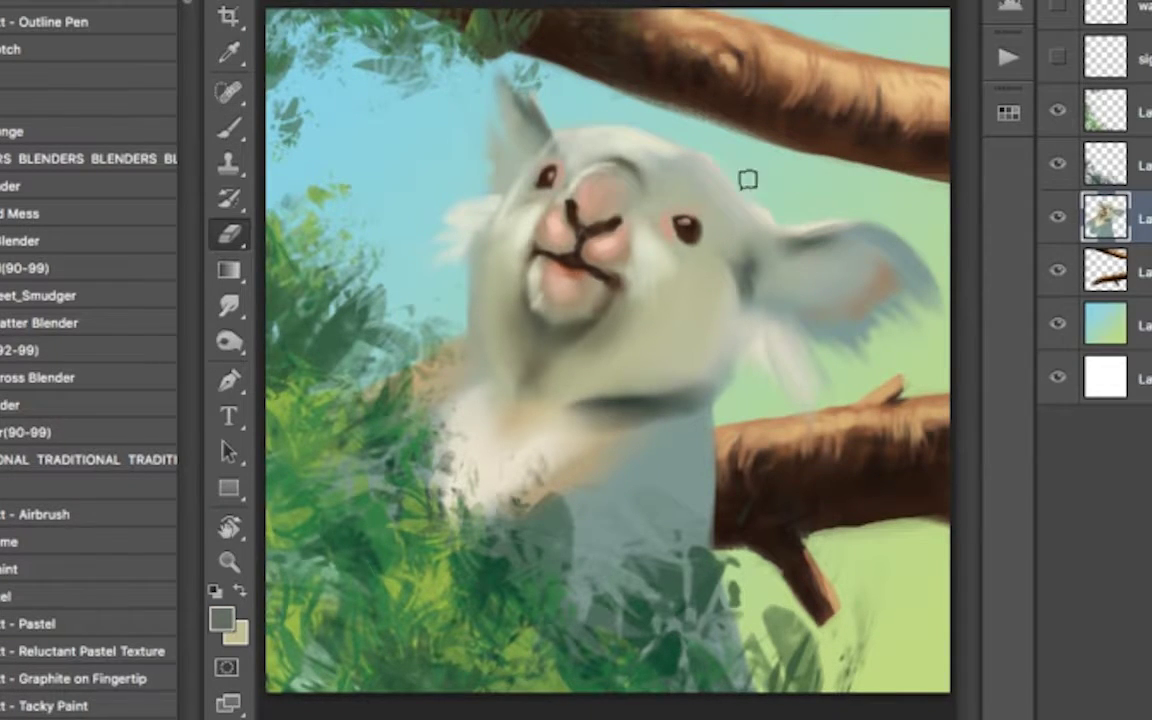
key("b")
left_click_drag(430, 215, 405, 250)
left_click_drag(460, 105, 435, 145)
left_click_drag(735, 280, 781, 394)
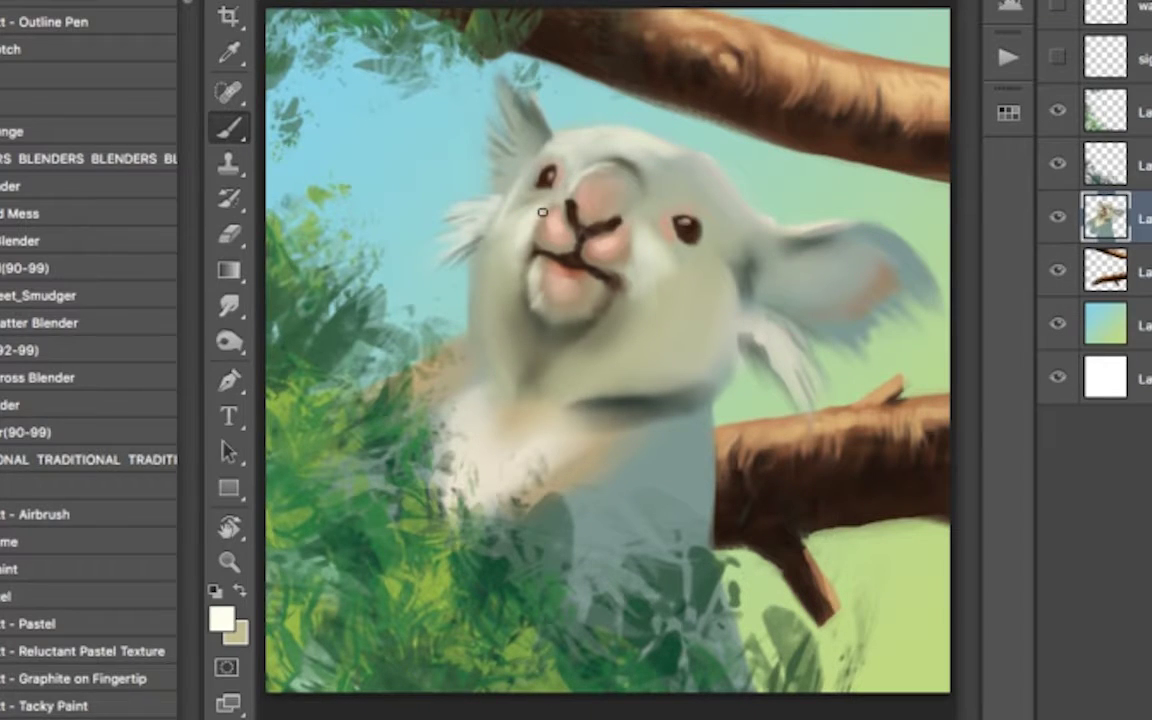
Streak white wispy fur over the right ear with a darker brown inner patch
key("r")
left_click_drag(800, 372, 751, 321)
key("b")
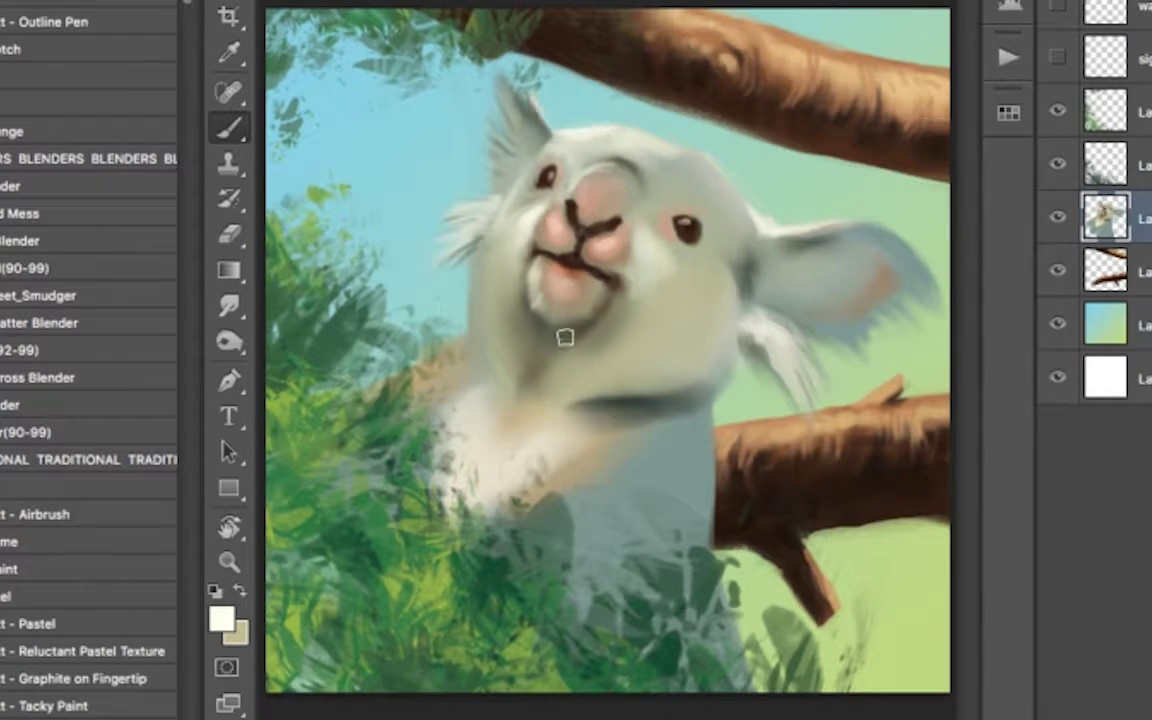
left_click(780, 292, "alt")
left_click_drag(780, 292, 880, 250)
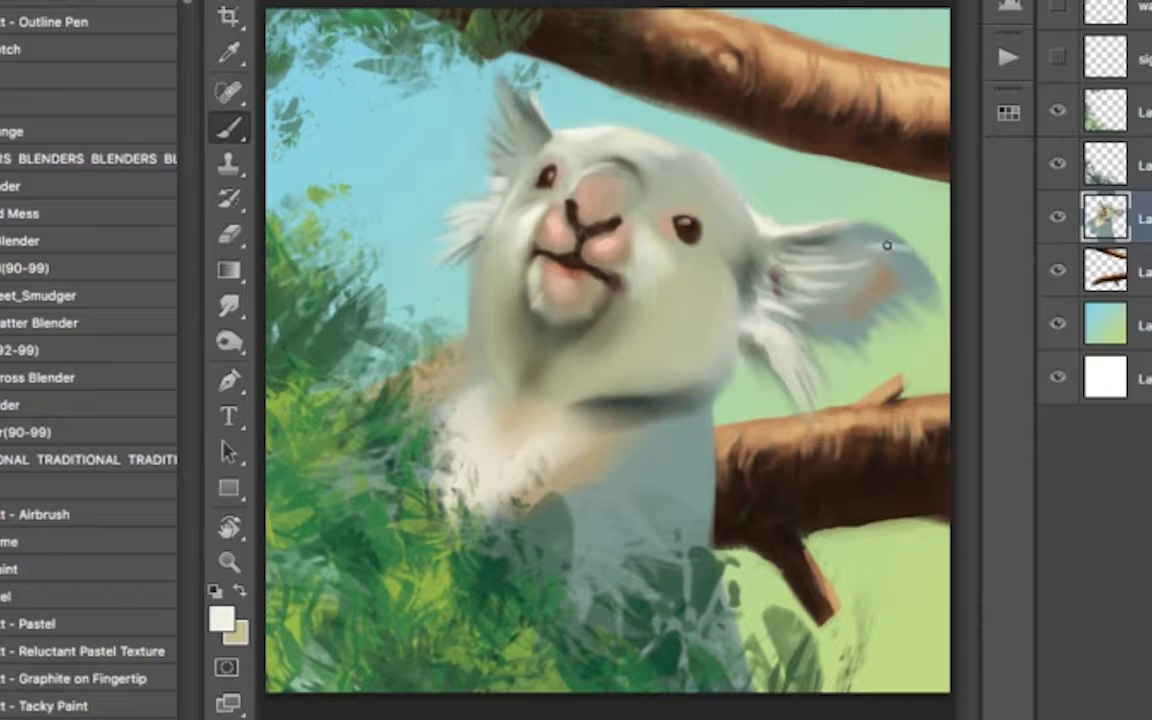
left_click_drag(800, 260, 860, 300)
Sample reddish brown and smudge the top of the nose upward
left_click(828, 340, "alt")
left_click(845, 265, "alt")
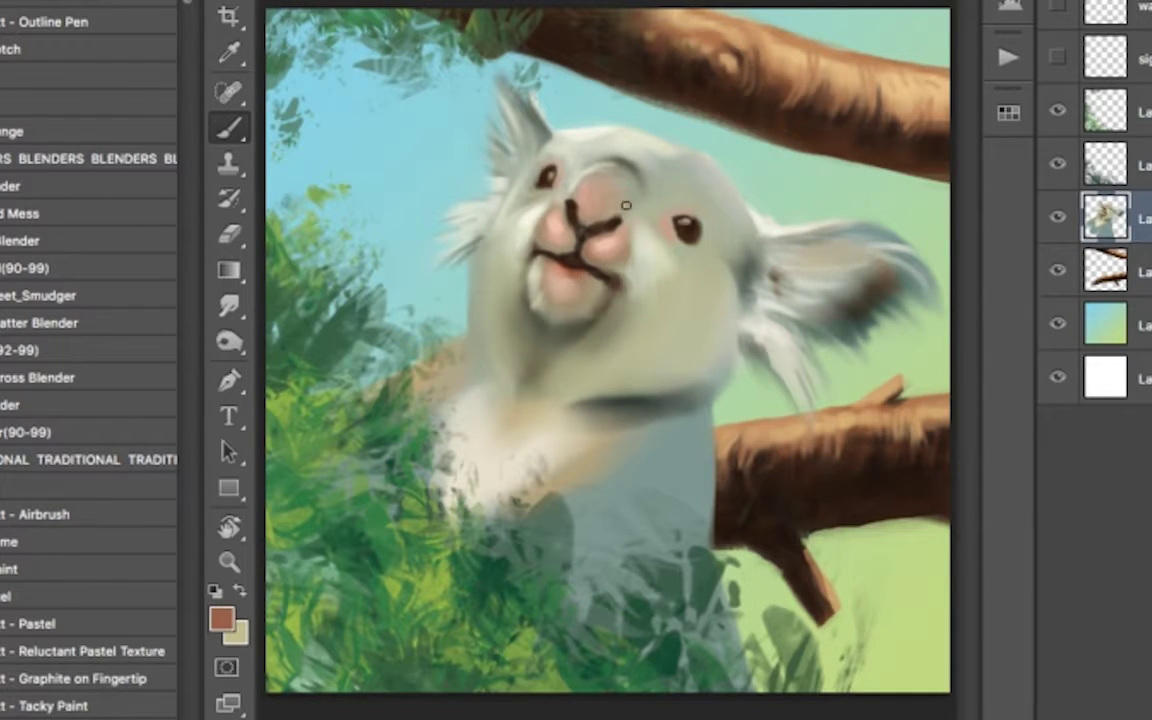
key("r")
left_click_drag(606, 205, 604, 162)
key("i")
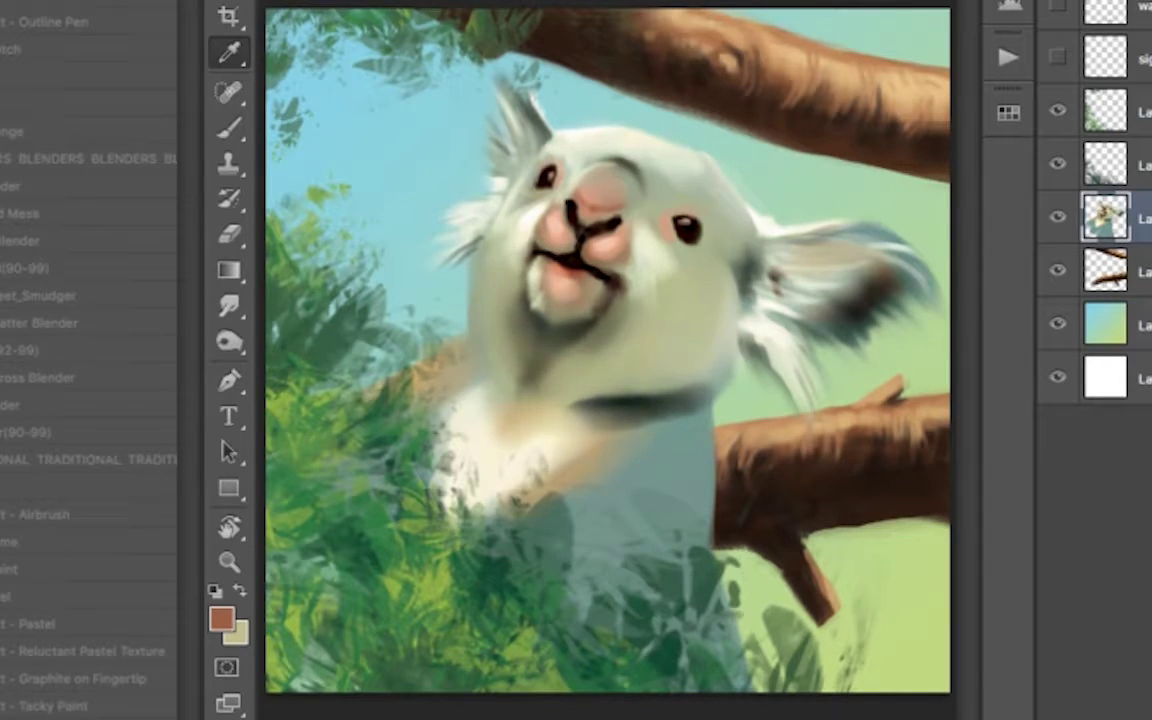
Warp the head and right ear with Liquify at brush size 175, then choose light cream
key("e")
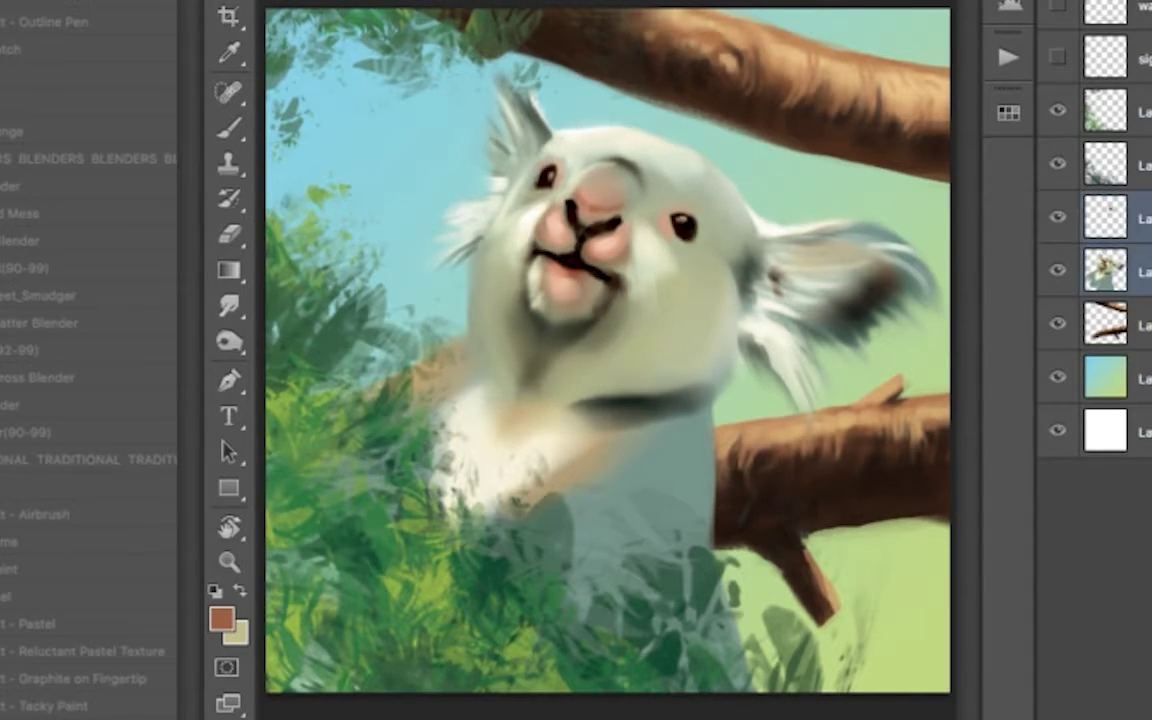
key("ctrl+shift+x")
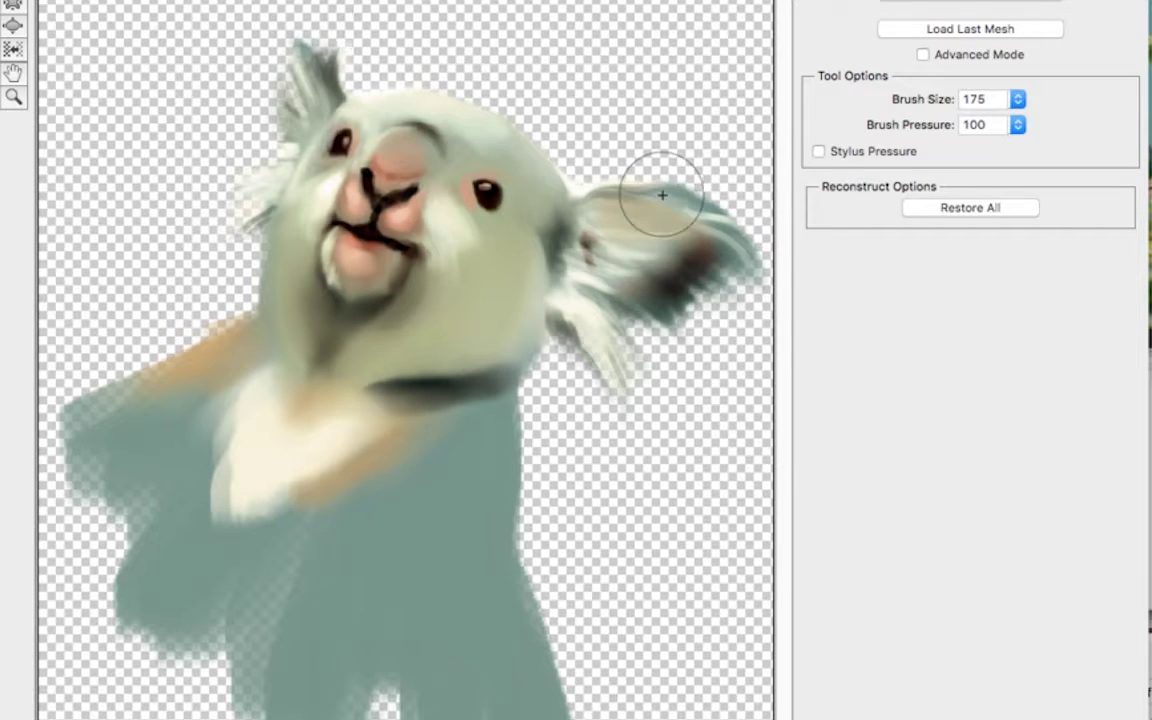
key("Return")
key("Return")
left_click(640, 300, "alt")
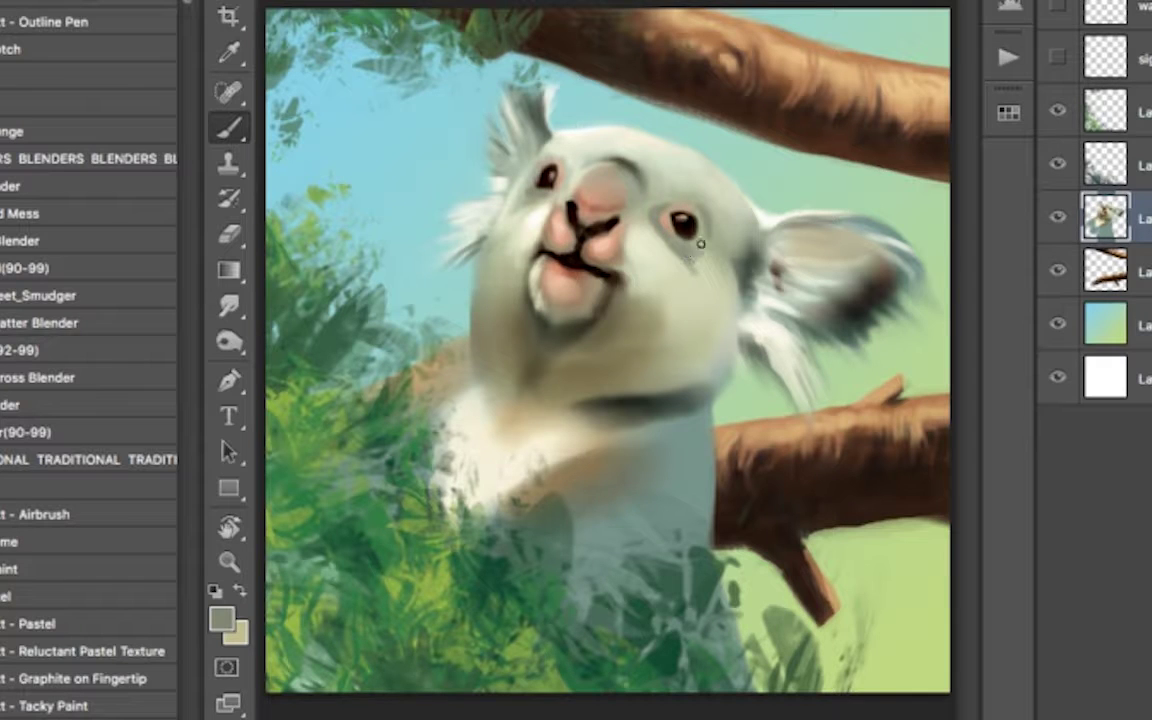
Mirror the canvas, then add and merge an empty touch-up layer into the koala
key("l")
key("ctrl+shift+h")
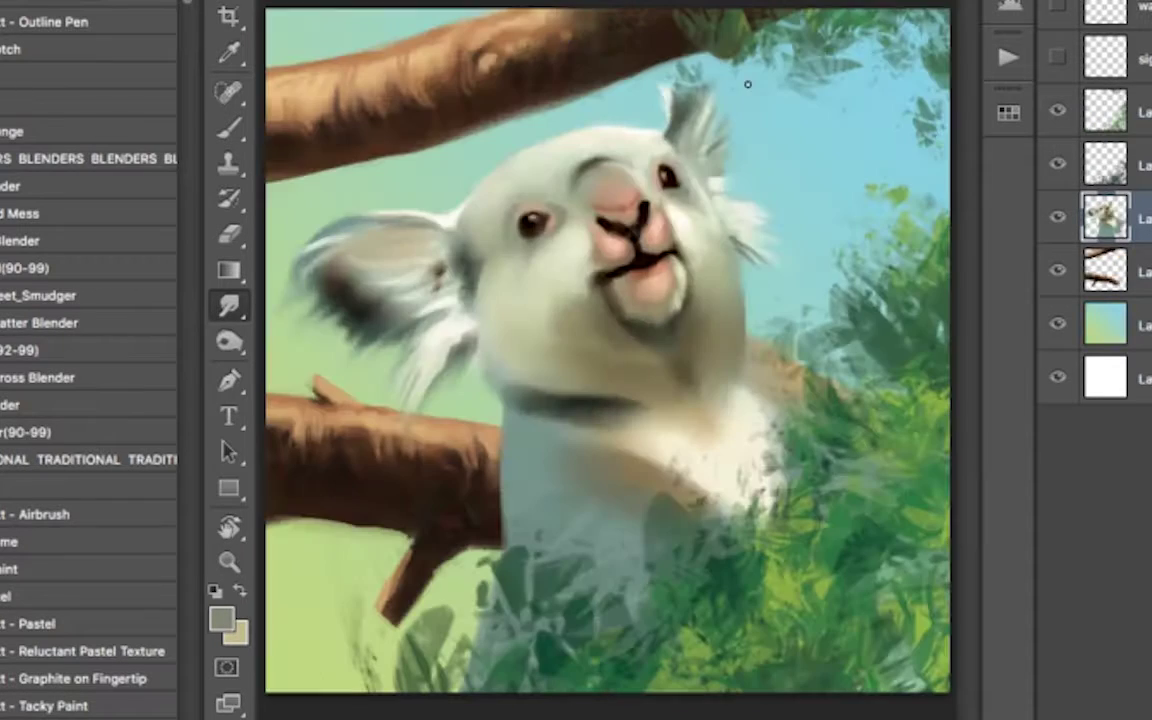
key("b")
key("l")
key("ctrl+alt+shift+n")
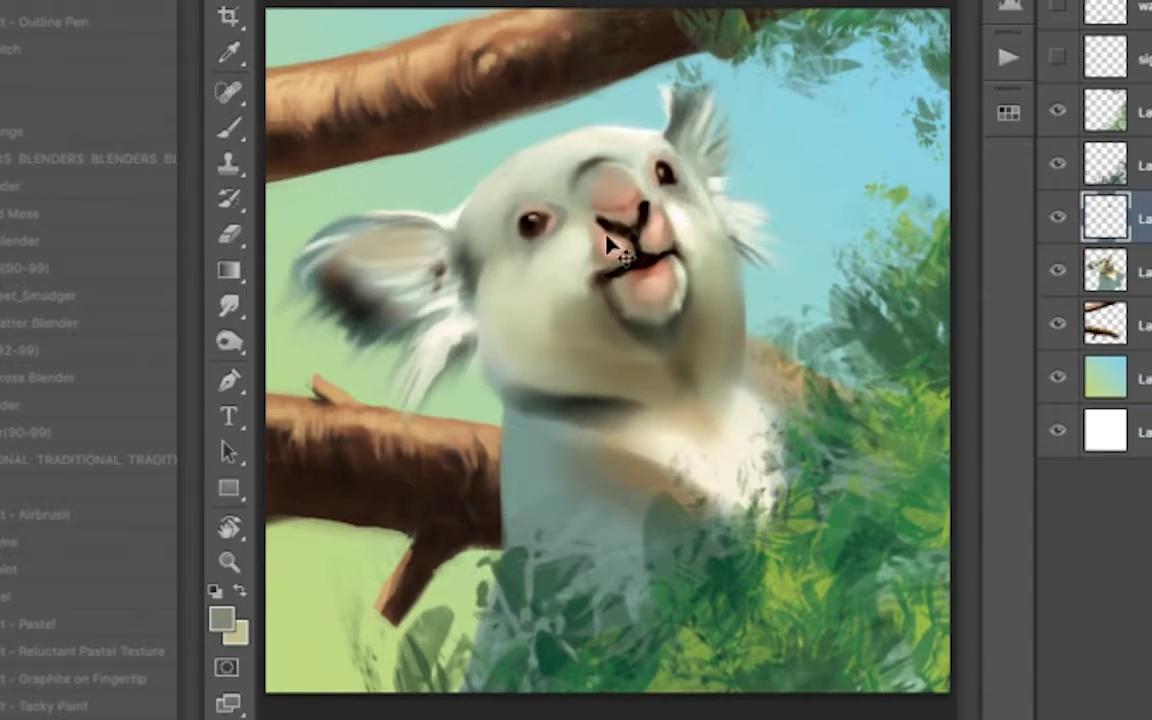
key("e")
key("ctrl+minus")
key("ctrl+minus")
key("ctrl+0")
key("l")
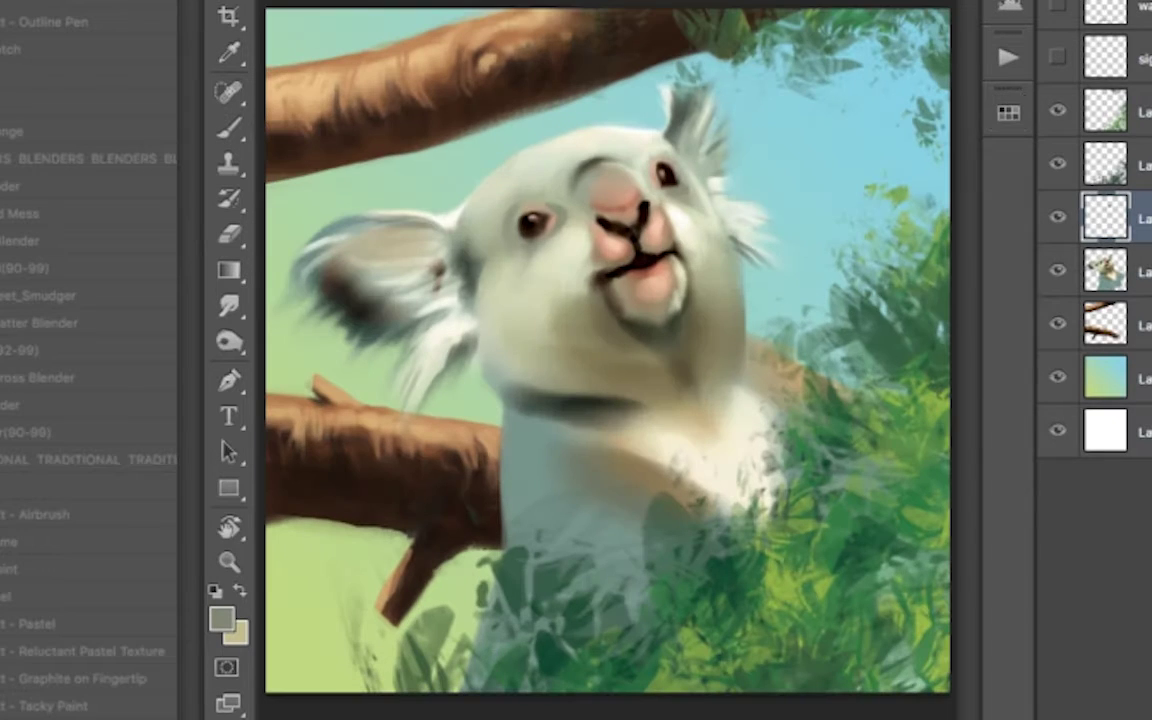
key("ctrl+e")
key("e")
key("b")
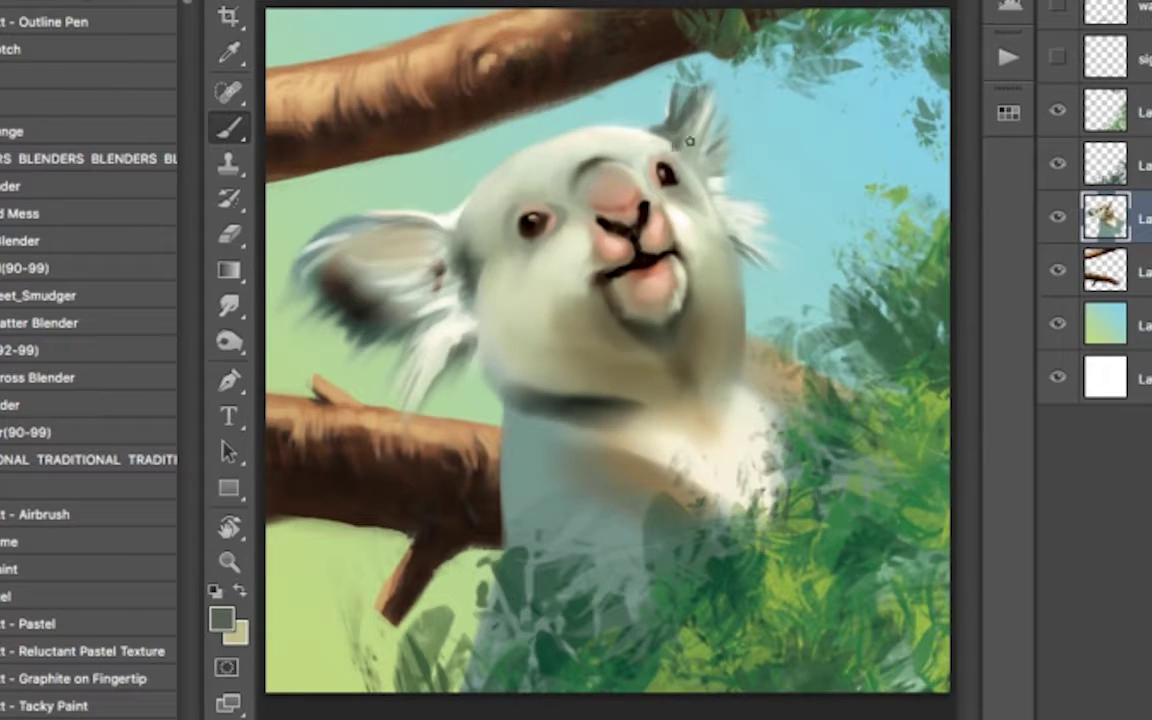
Darken the koala's right ear and blend in the nose's pink
left_click_drag(680, 95, 705, 190)
key("r")
key("e")
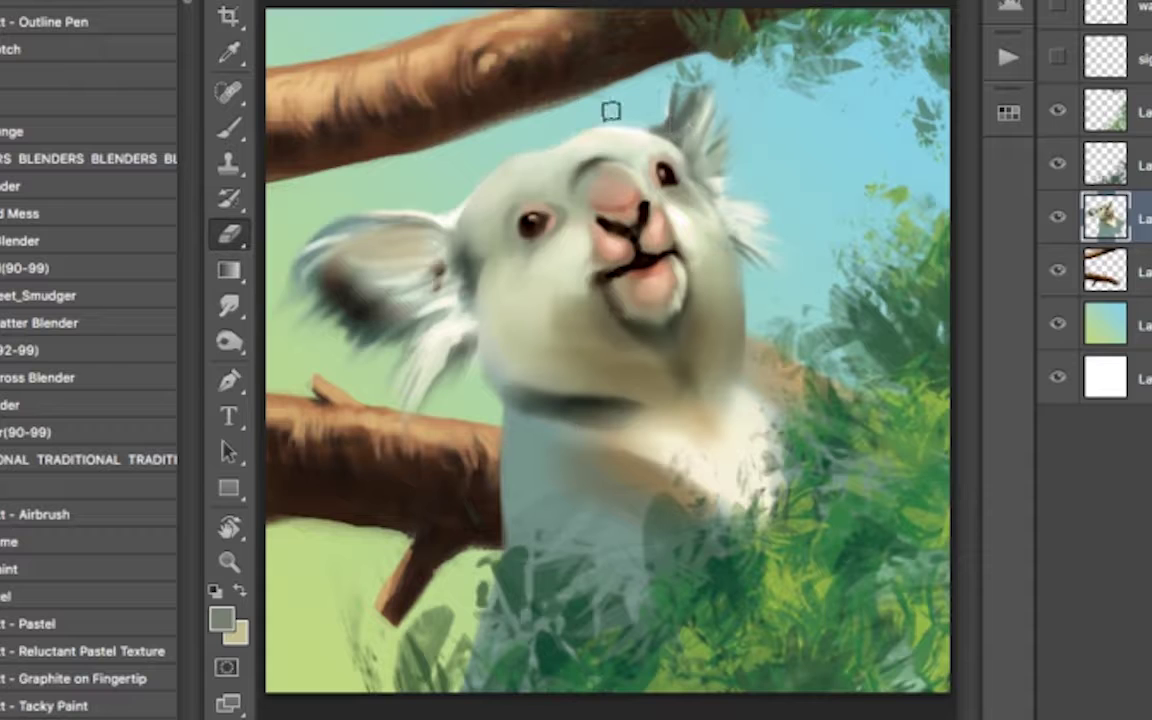
key("b")
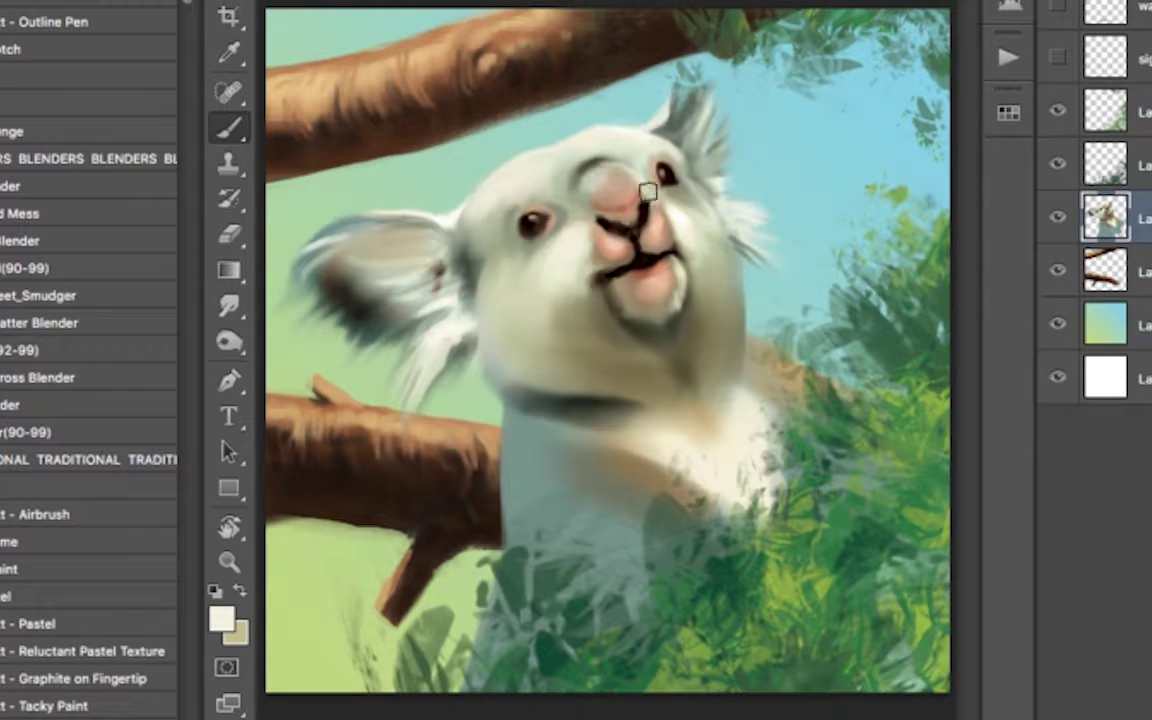
left_click(640, 200, "alt")
key("r")
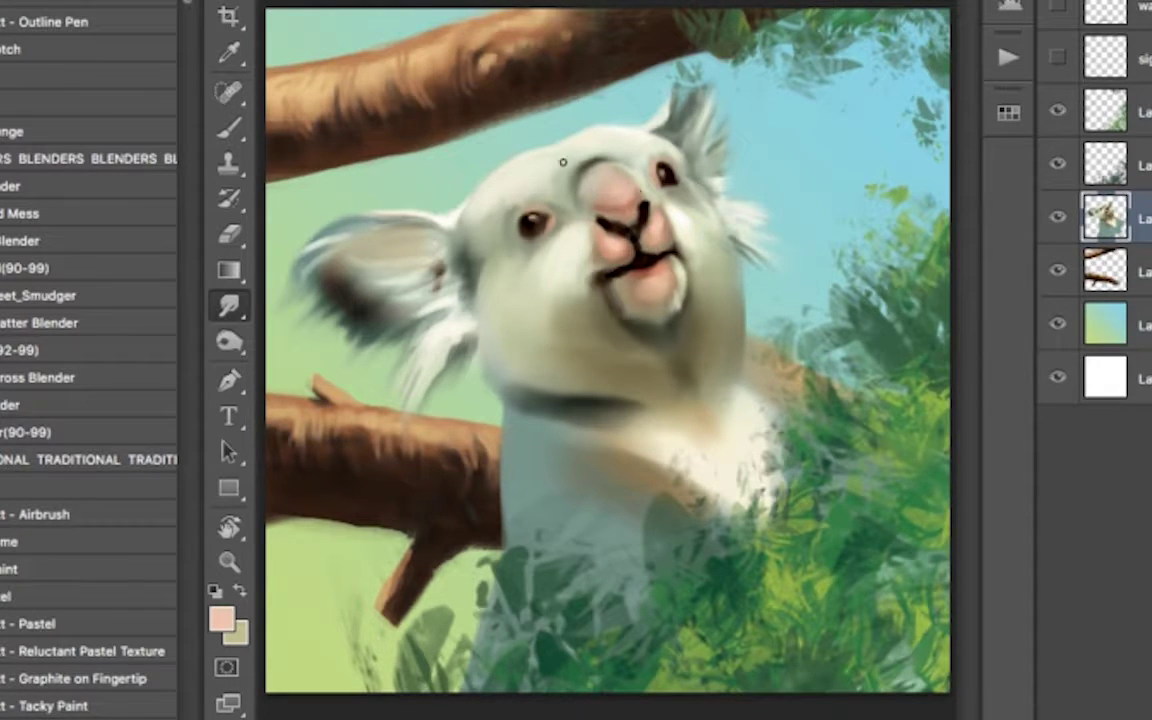
Repaint and smudge the eyes and nose with dark green, pink and dark brown
key("b")
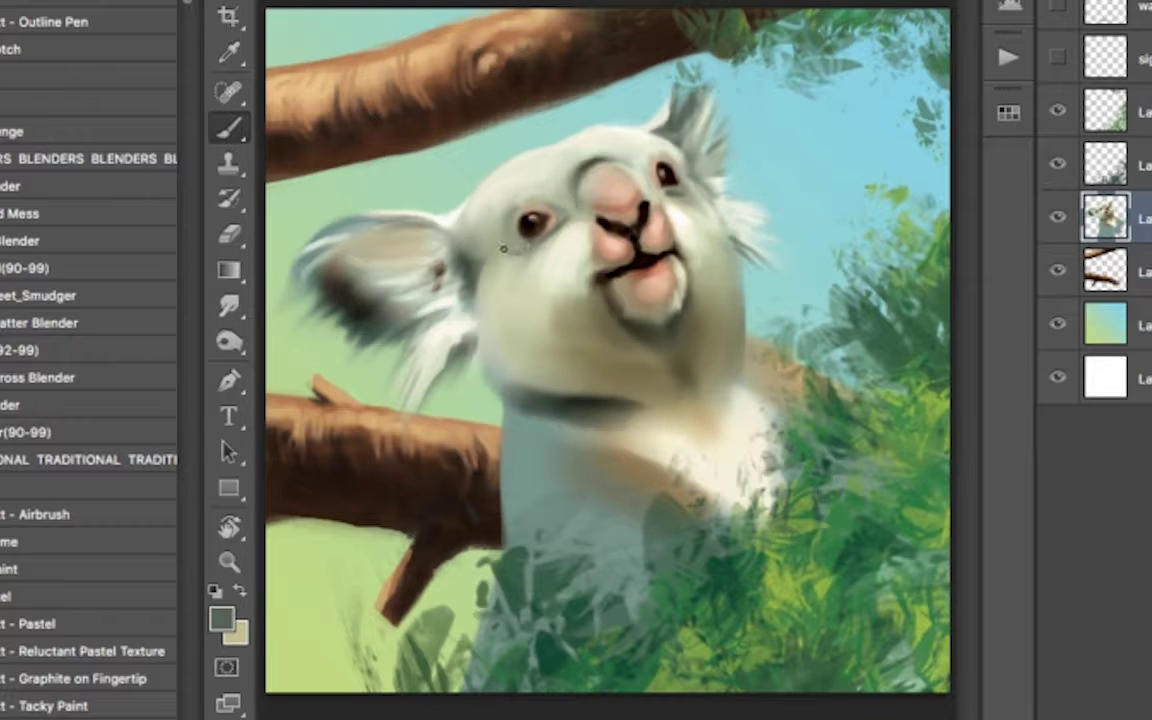
key("r")
key("b")
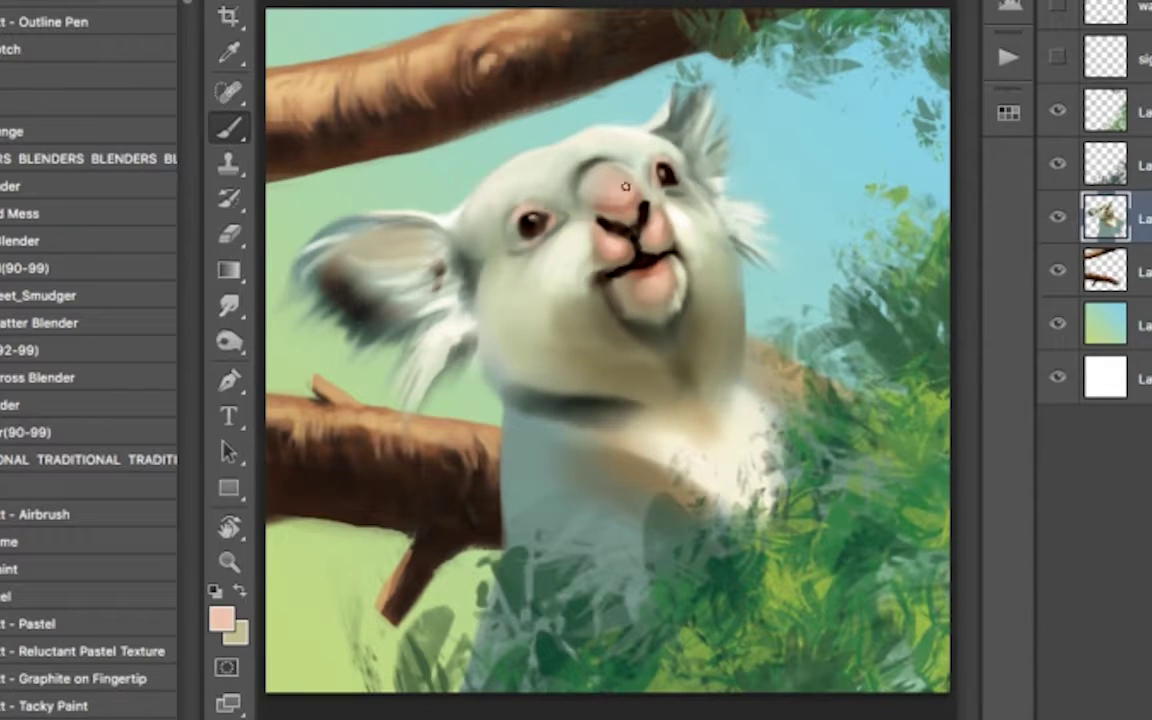
key("r")
key("b")
left_click(527, 232, "alt")
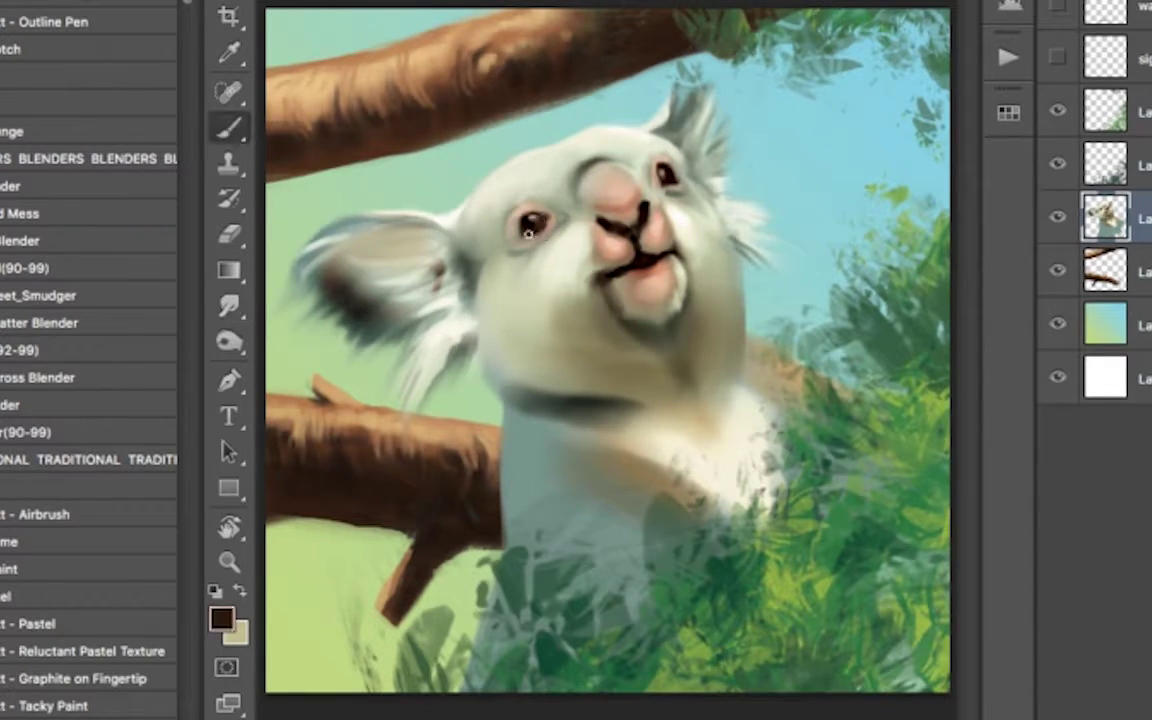
key("r")
key("b")
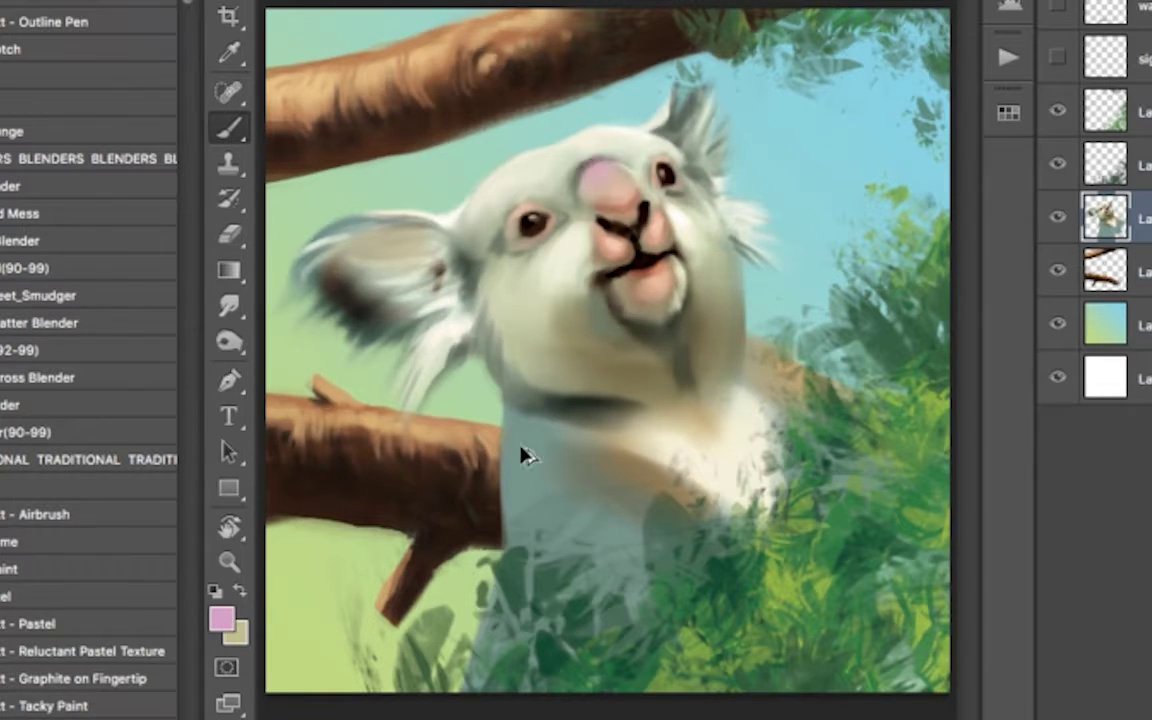
left_click(611, 176, "alt")
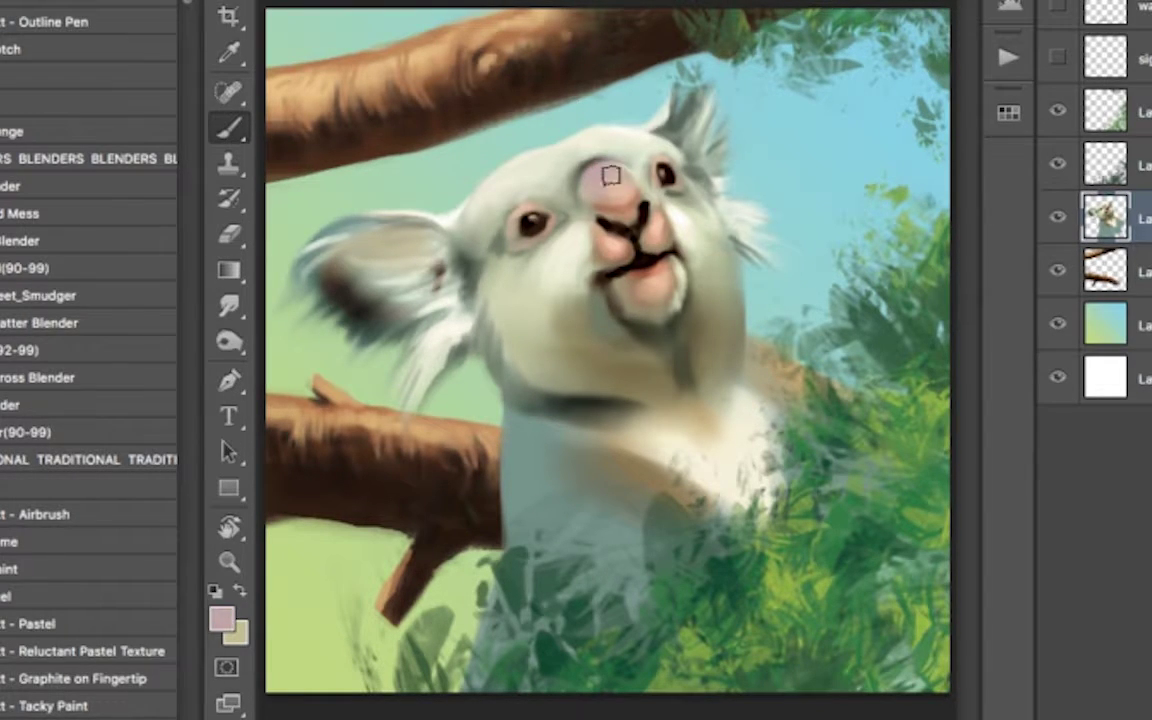
key("r")
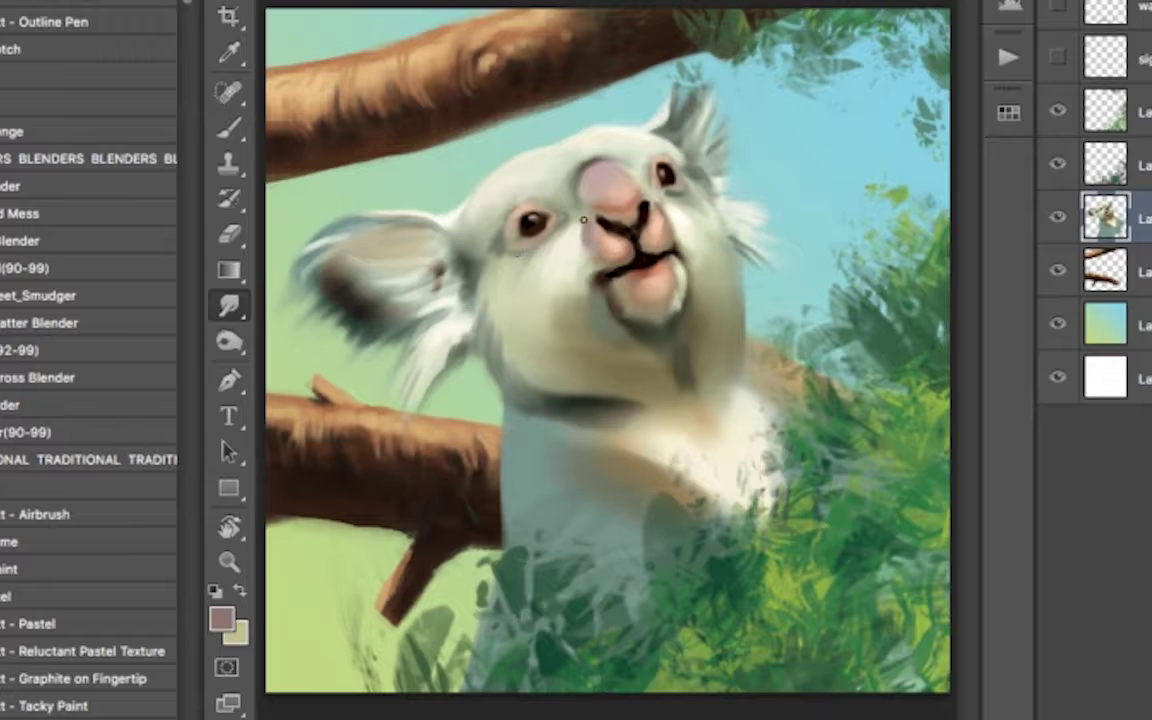
key("b")
key("r")
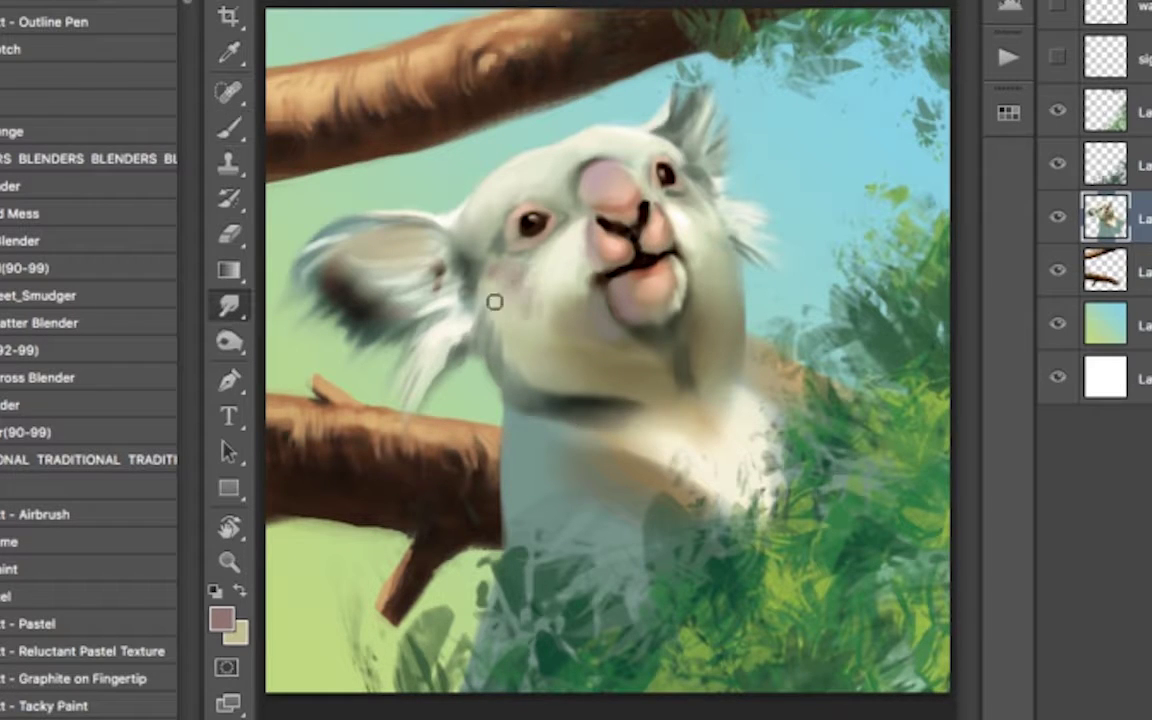
Flip the canvas back and warm the Whites toward pink with Selective Color
key("h")
key("b")
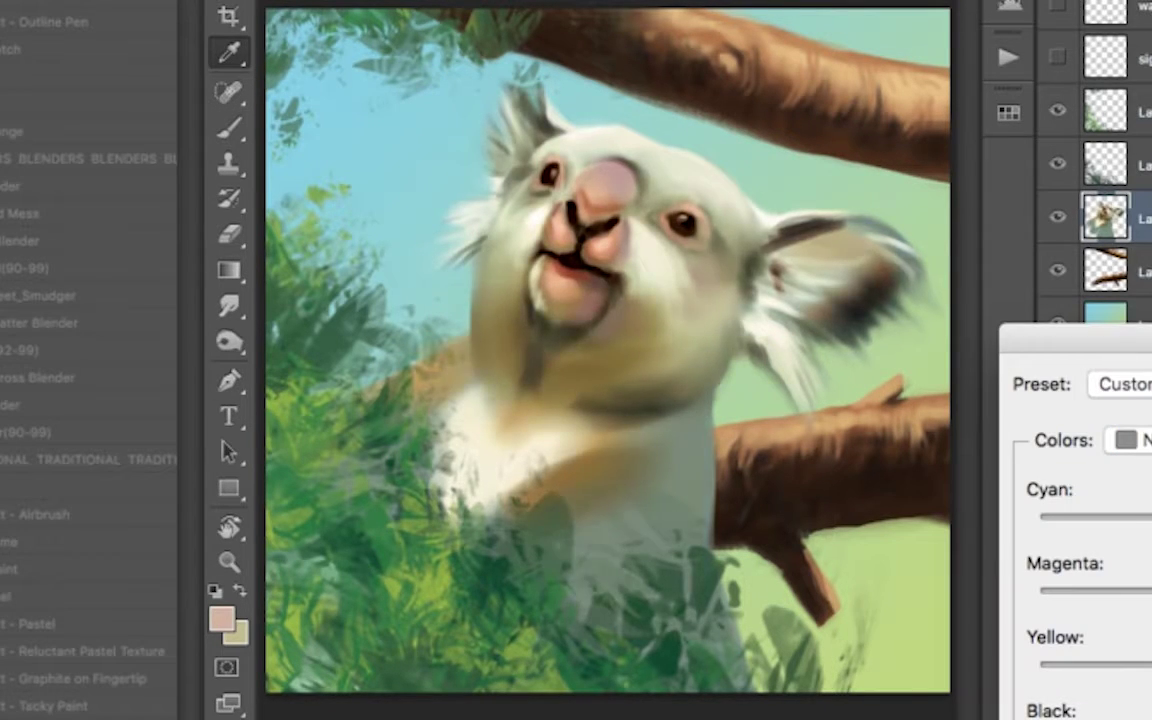
key("alt+9")
key("alt+7")
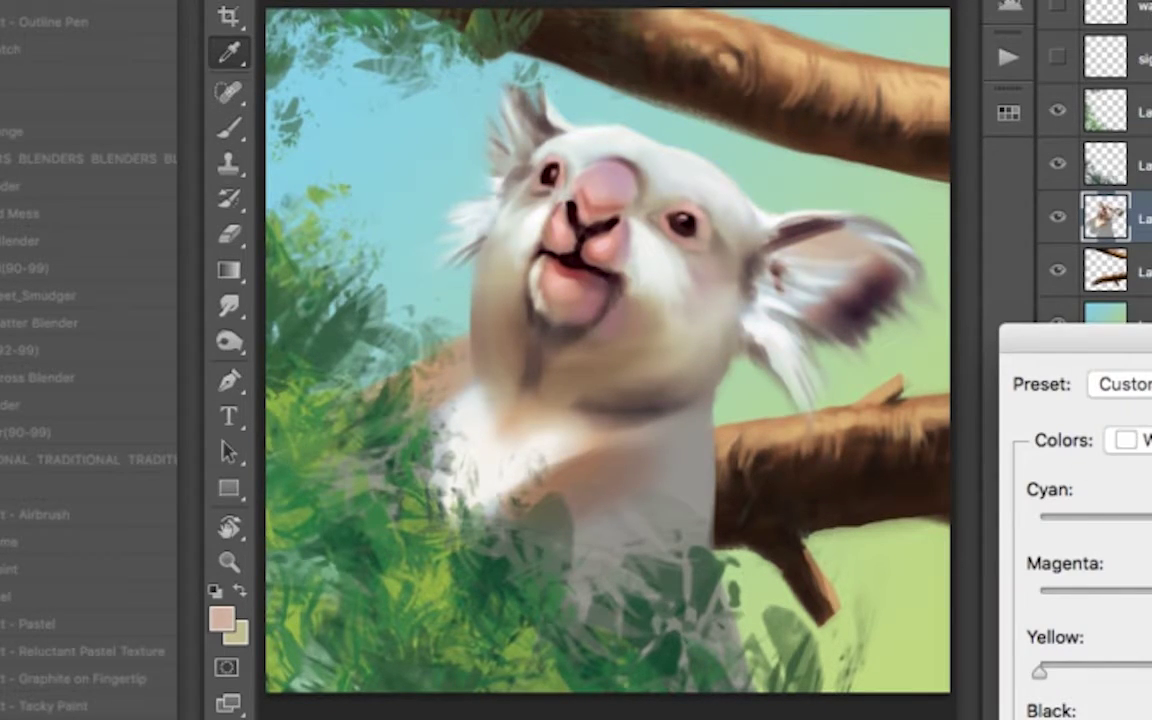
key("Return")
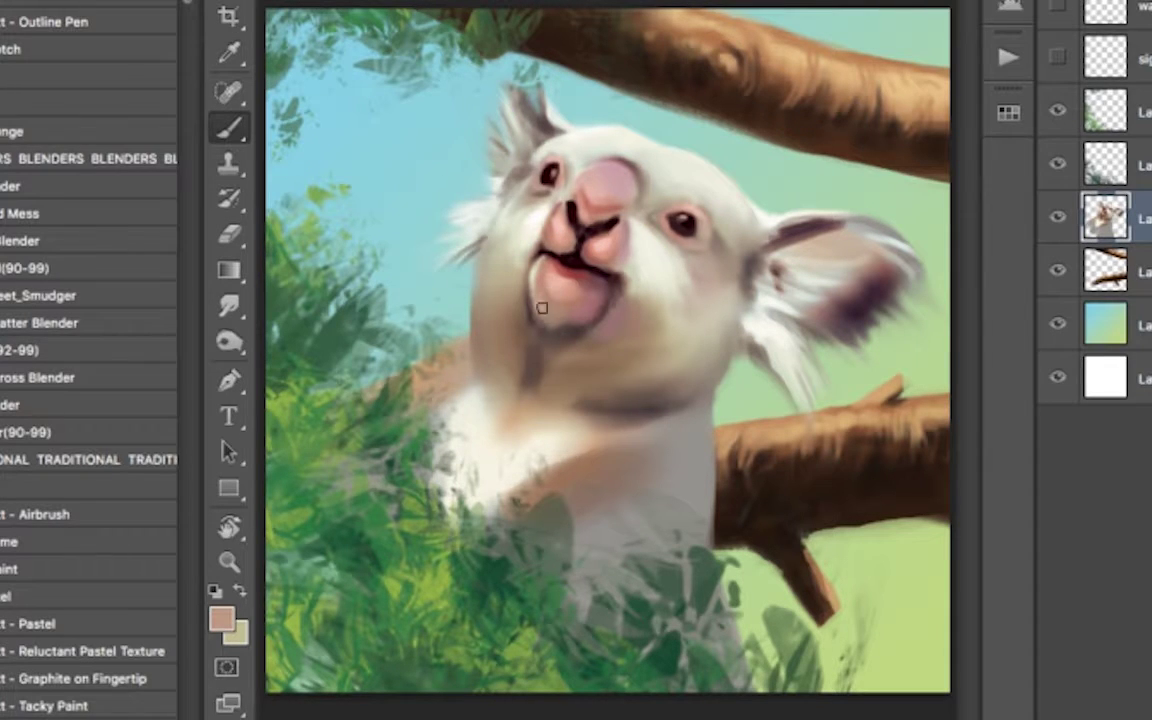
Shade the koala's cheek and paint a dark line below its mouth
left_click_drag(517, 326, 511, 360)
left_click_drag(527, 312, 520, 395)
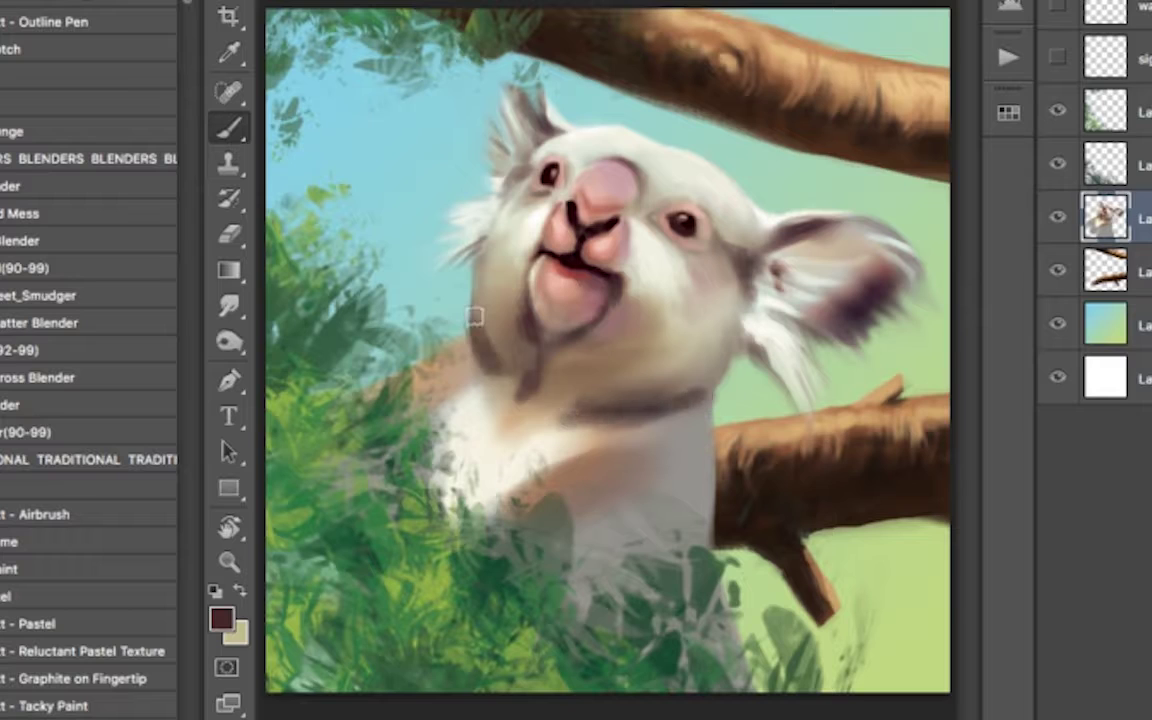
key("l")
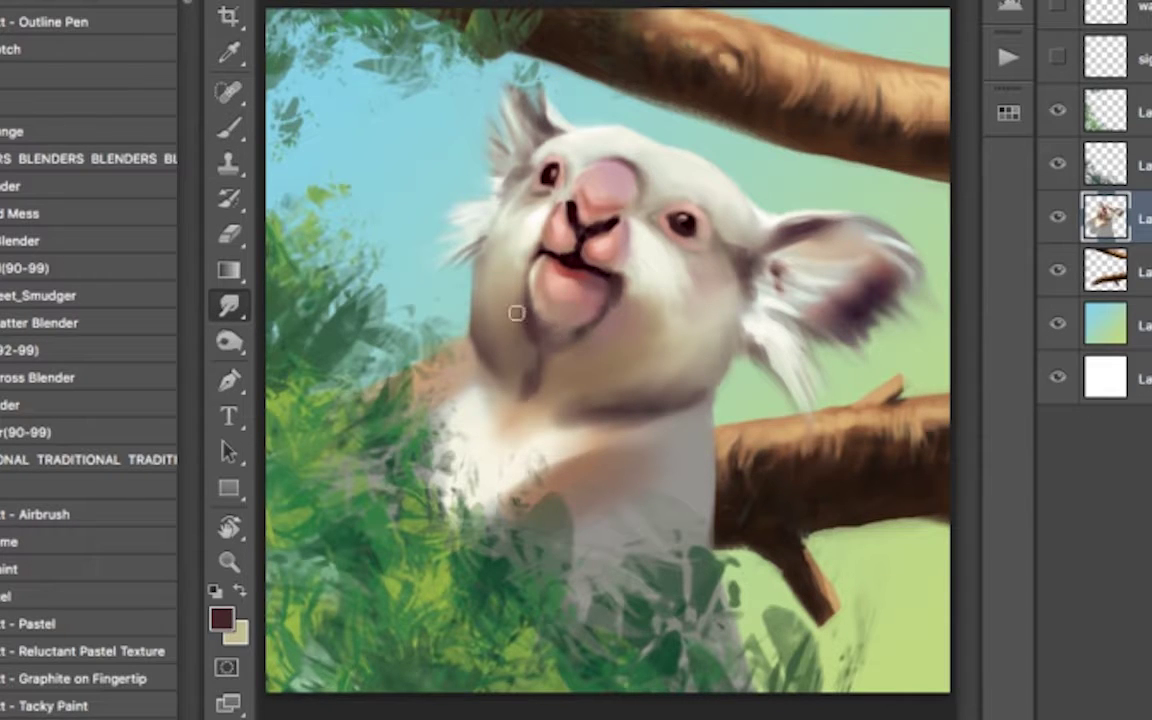
key("b")
left_click(605, 217, "alt")
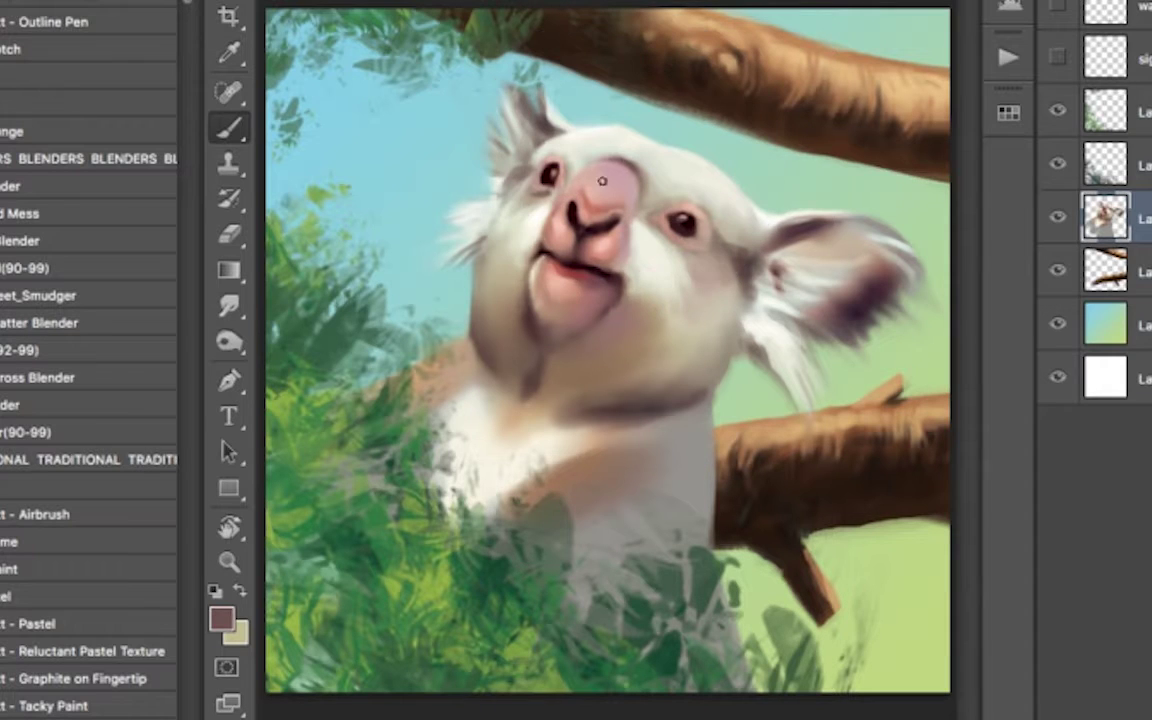
left_click(562, 150, "alt")
key("l")
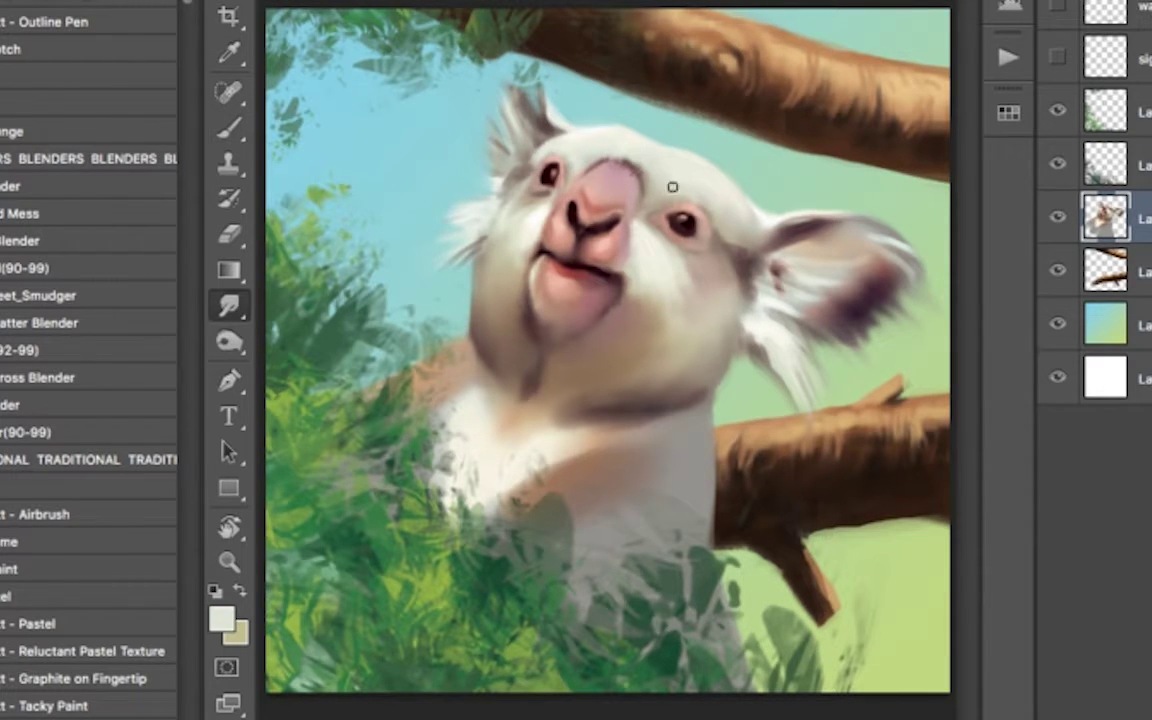
key("b")
Adjust the nose pink, then paint a dark brown stroke on the chest below the chin
left_click(560, 226, "alt")
left_click(221, 619)
key("Return")
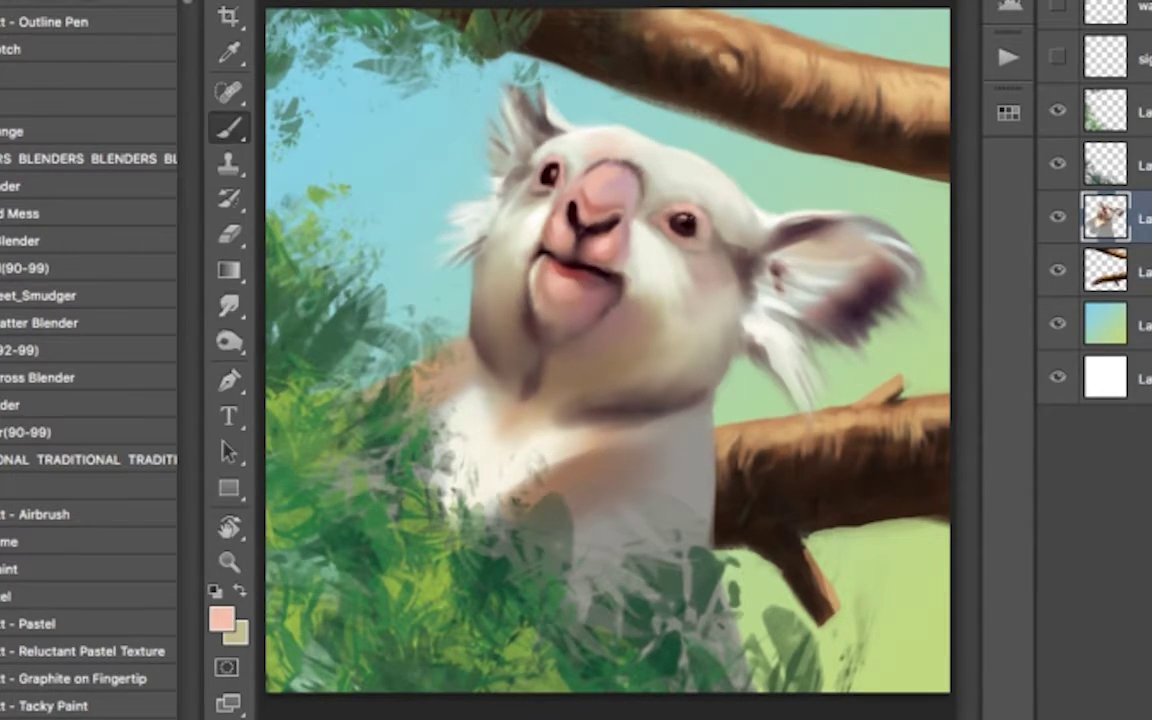
key("l")
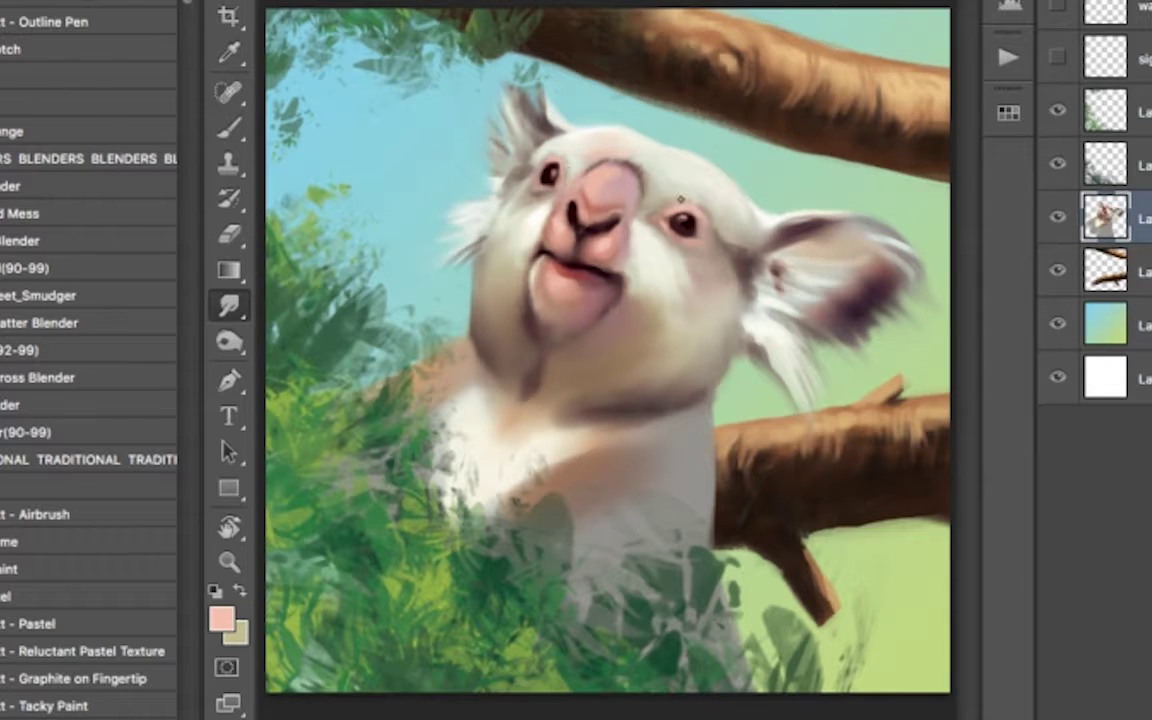
key("b")
key("l")
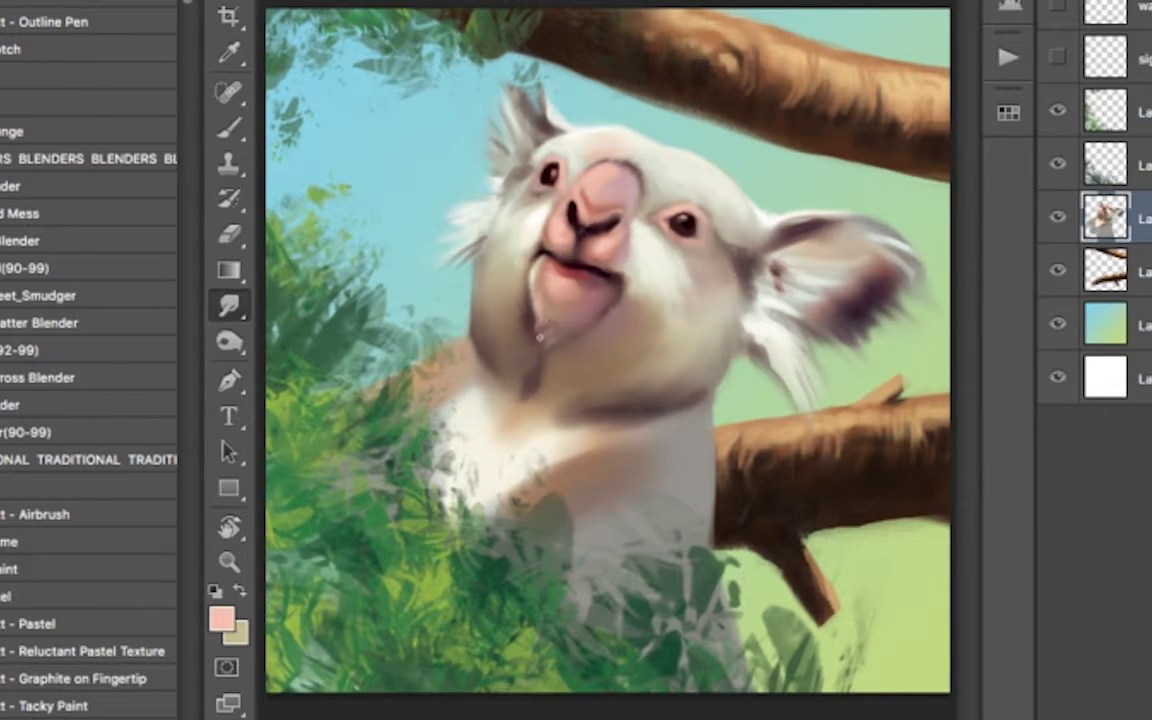
key("b")
left_click(566, 321, "alt")
key("l")
key("b")
left_click_drag(595, 460, 561, 497)
Sample cream fur and dark mauve-brown shadow colours from the painting
key("l")
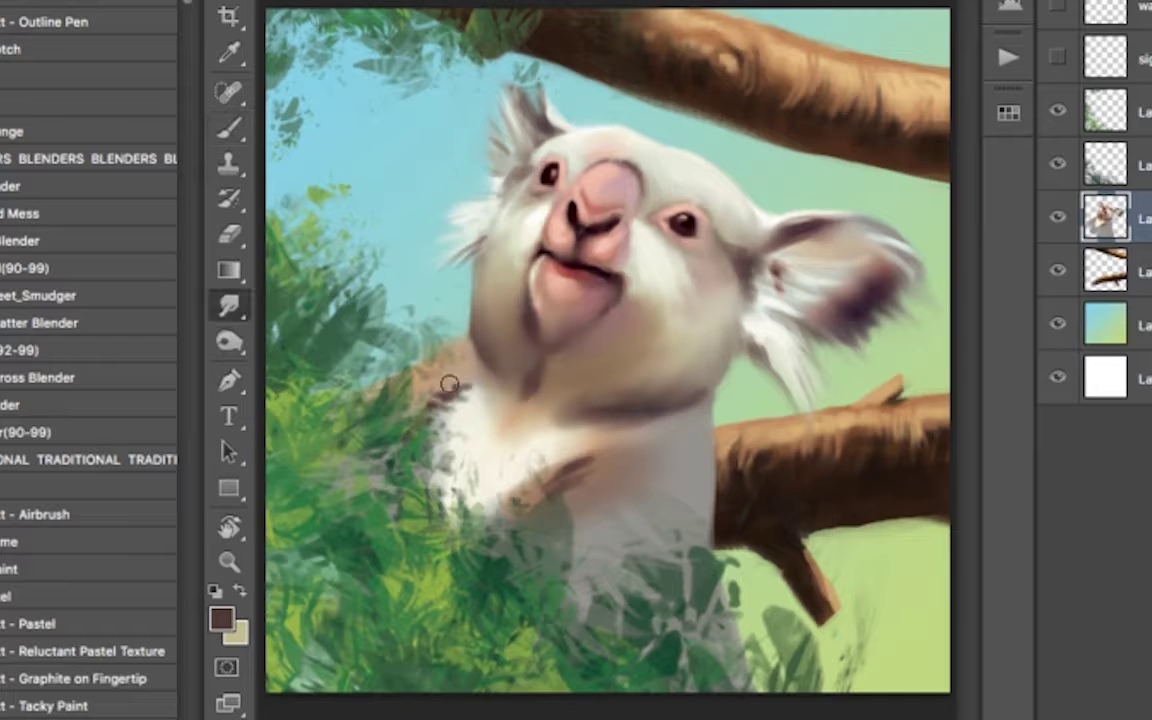
key("b")
left_click(501, 412, "alt")
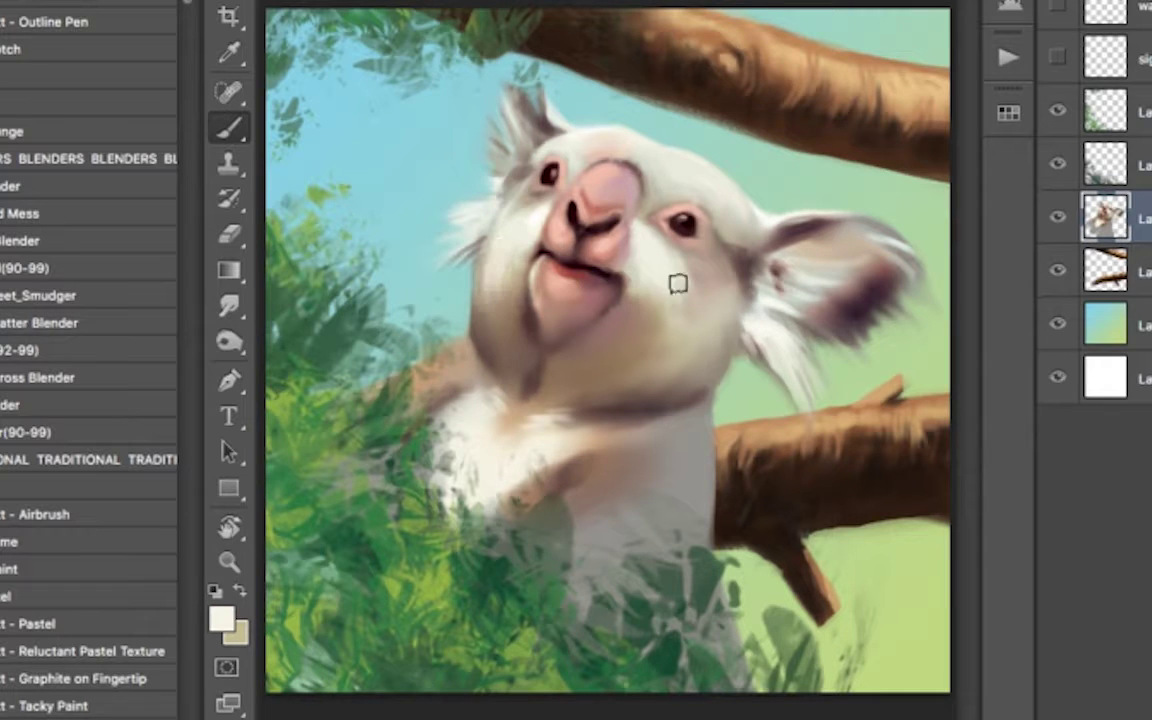
key("l")
key("b")
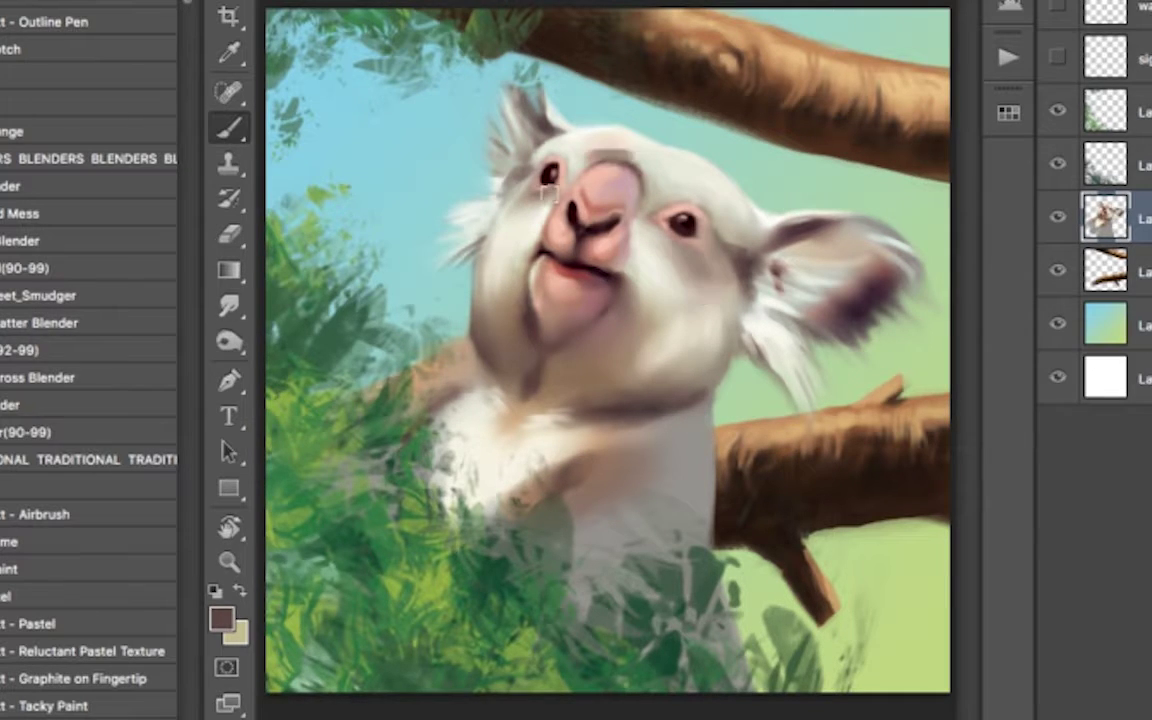
key("l")
key("b")
left_click(643, 306, "alt")
key("l")
key("b")
With dark maroon sampled, smudge and darken the shading under the mouth
key("l")
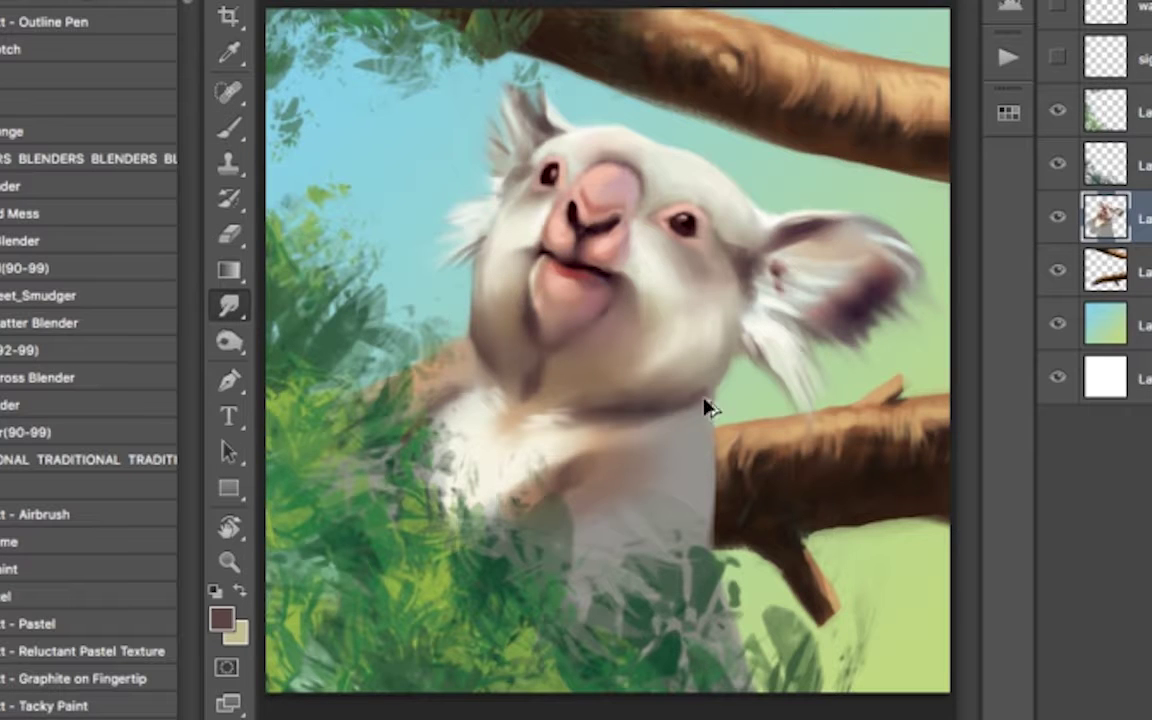
key("b")
left_click(580, 205, "alt")
left_click(620, 282, "alt")
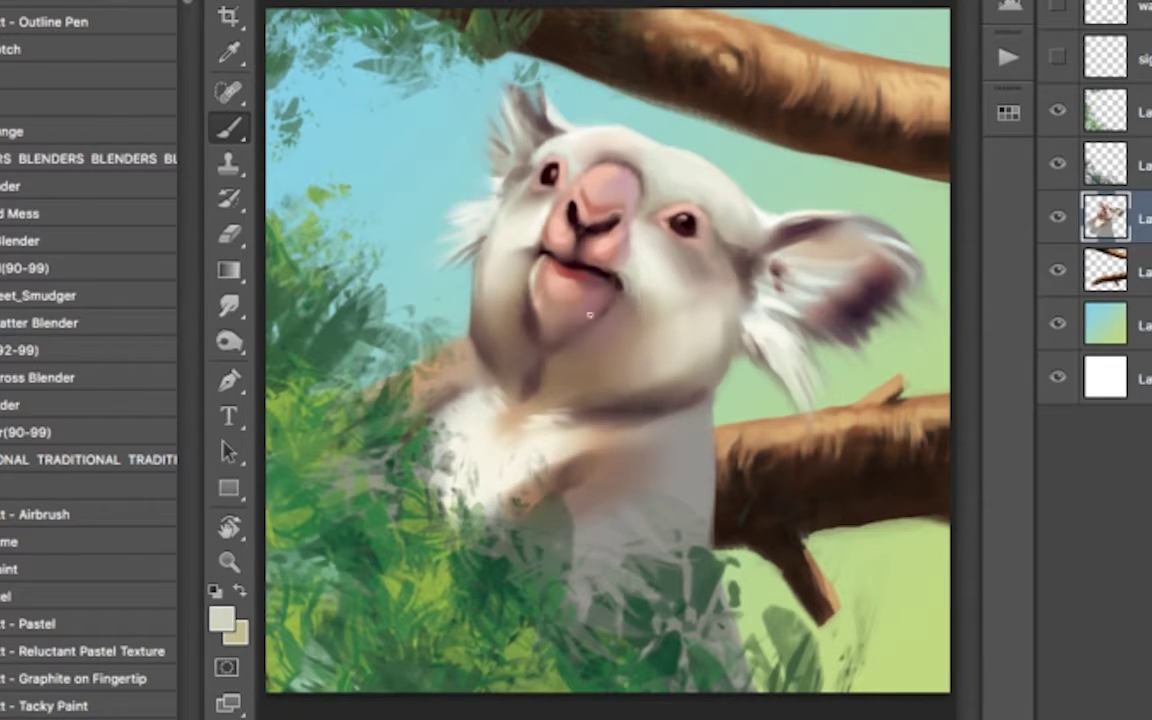
left_click(527, 206, "alt")
key("r")
mouse_move(565, 308)
left_mouse_down()
mouse_move(580, 316)
mouse_move(520, 340)
left_mouse_up()
Paint small dark mauve-pink strokes along the koala's cheek
key("b")
key("r")
key("b")
left_click(548, 258, "alt")
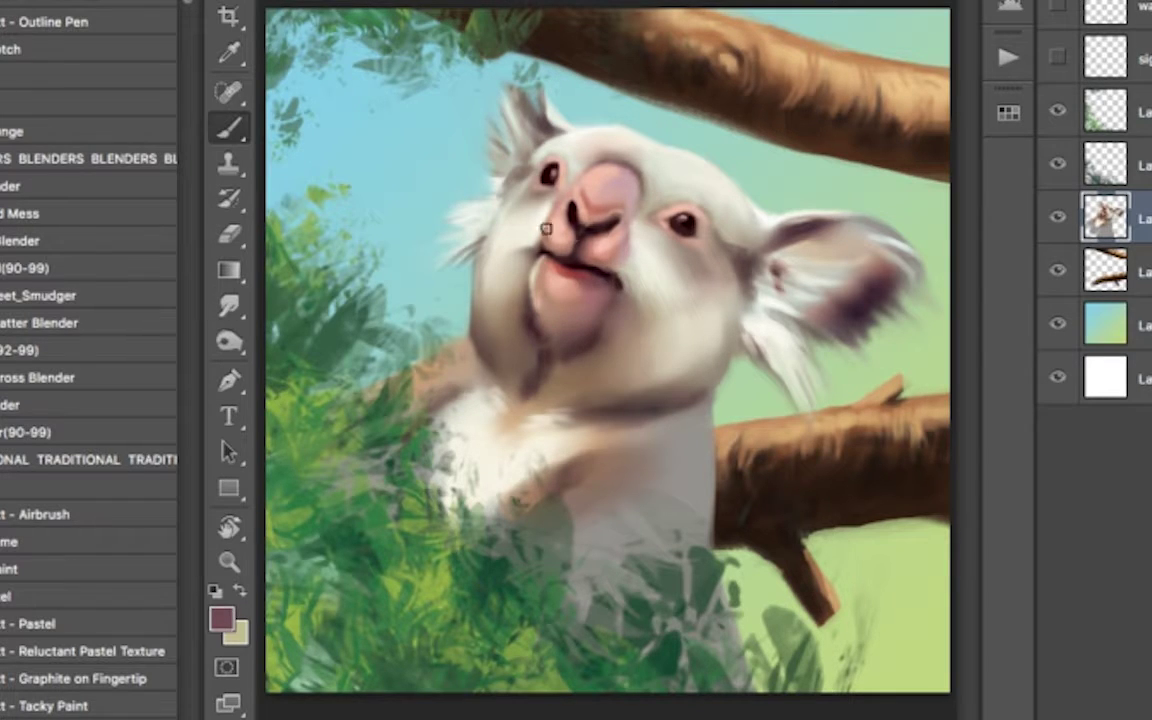
left_click_drag(500, 215, 545, 235)
key("r")
key("b")
mouse_move(450, 225)
left_mouse_down()
mouse_move(485, 273)
mouse_move(430, 180)
left_mouse_up()
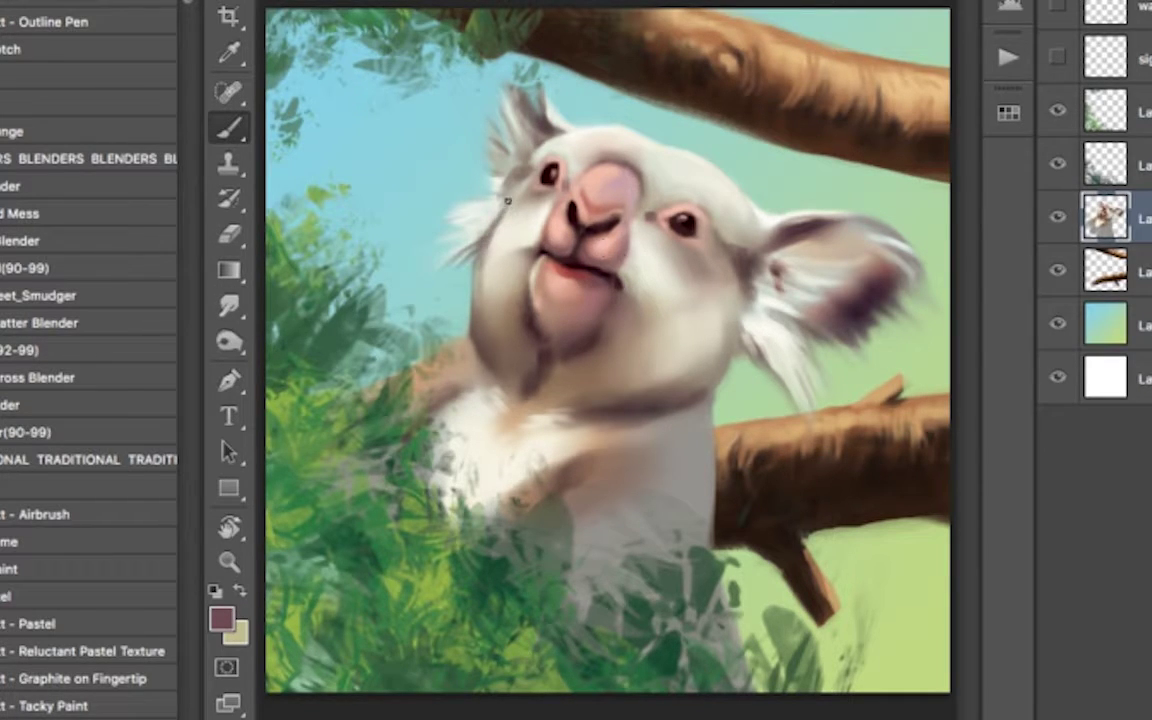
Paint near-white fur strokes over the ear and an orange stroke across the chest
left_click(527, 200, "alt")
left_click_drag(826, 330, 765, 285)
left_click(451, 389, "alt")
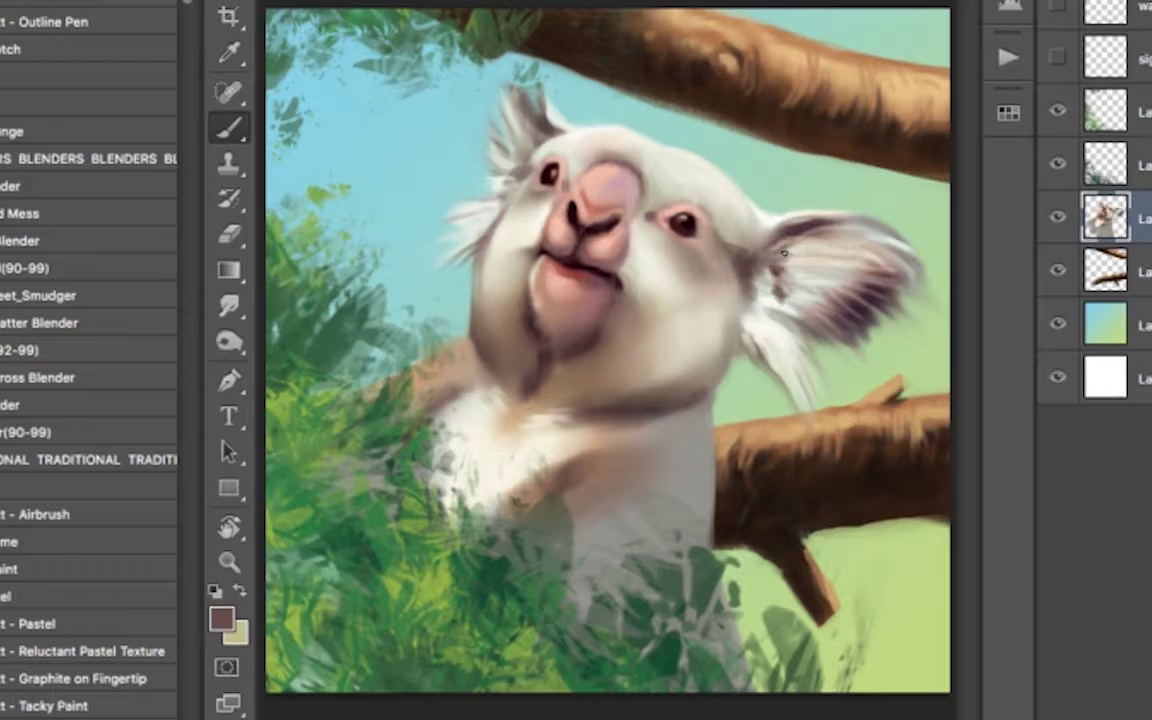
mouse_move(480, 436)
left_mouse_down()
mouse_move(513, 423)
mouse_move(600, 480)
left_mouse_up()
Smudge and lighten the chest fur, then repaint the koala's chin
left_click(663, 262, "alt")
key("r")
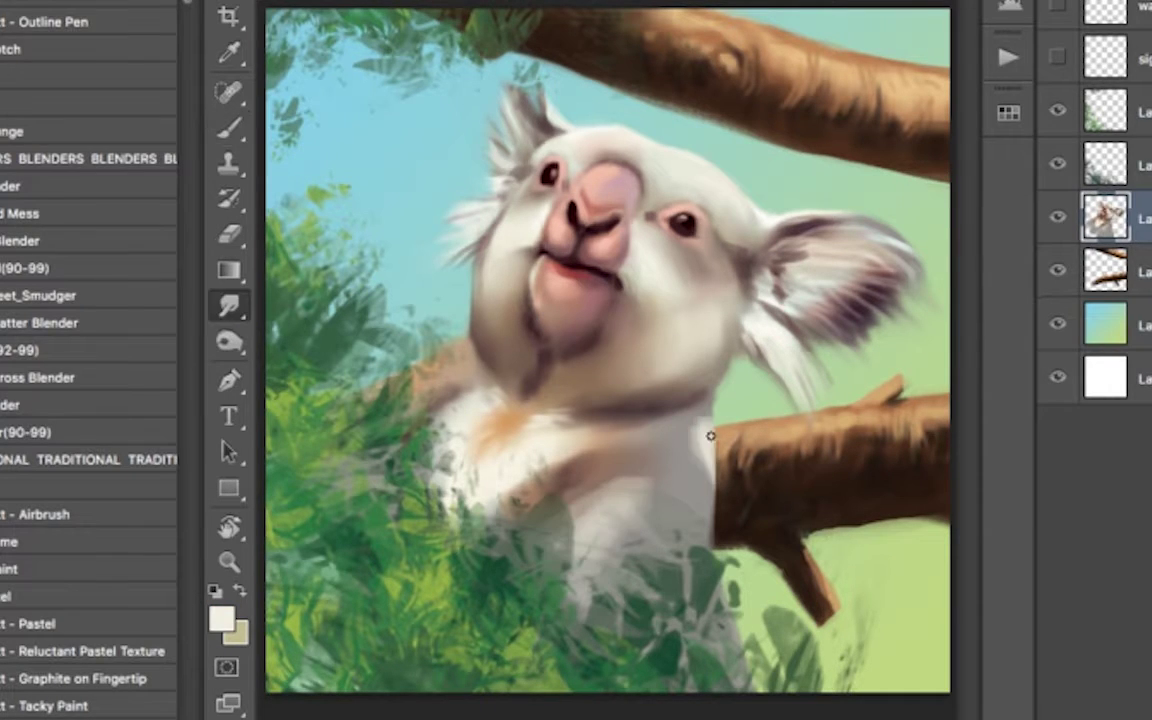
key("b")
left_click_drag(665, 520, 680, 670)
key("r")
key("b")
left_click(722, 355, "alt")
left_click_drag(530, 320, 600, 350)
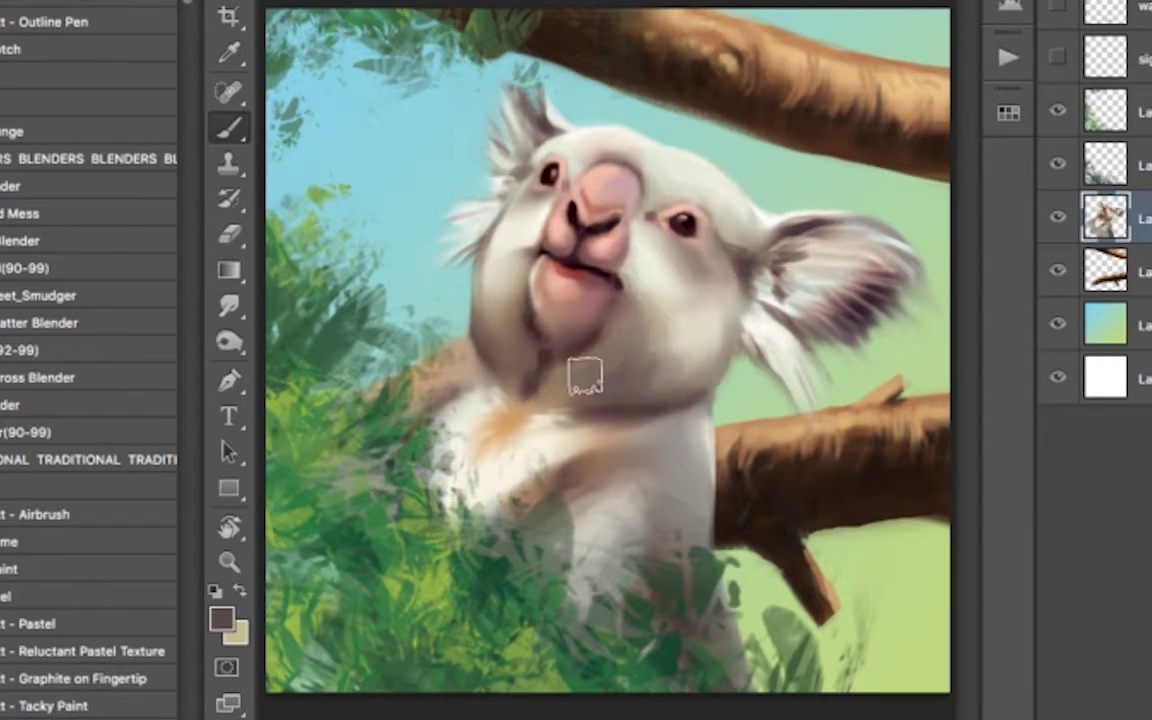
Smudge the new chin strokes into the surrounding fur using dark maroon
key("r")
left_click_drag(520, 330, 620, 300)
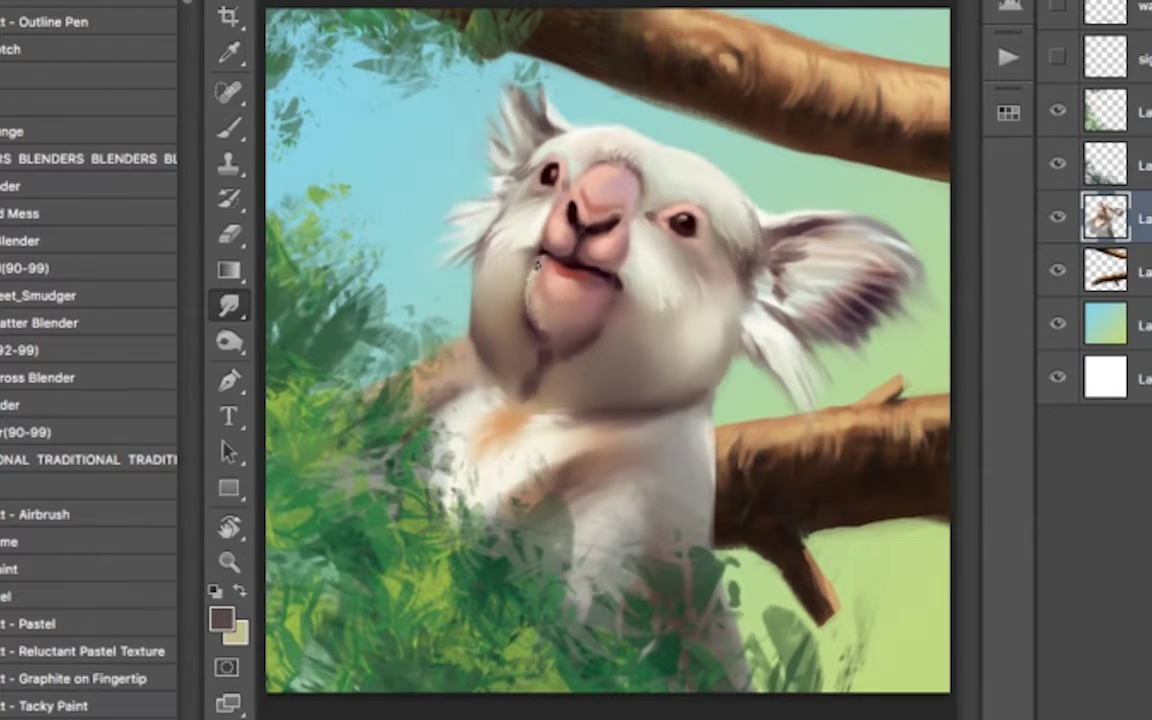
key("b")
left_click(683, 224, "alt")
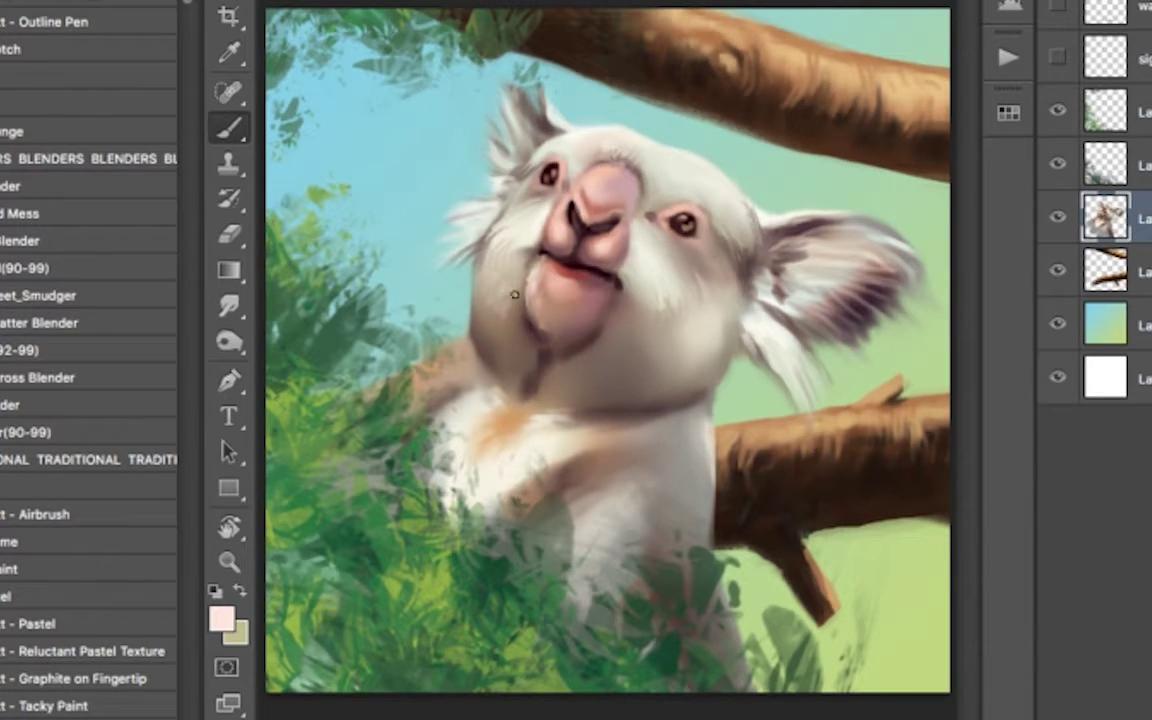
key("r")
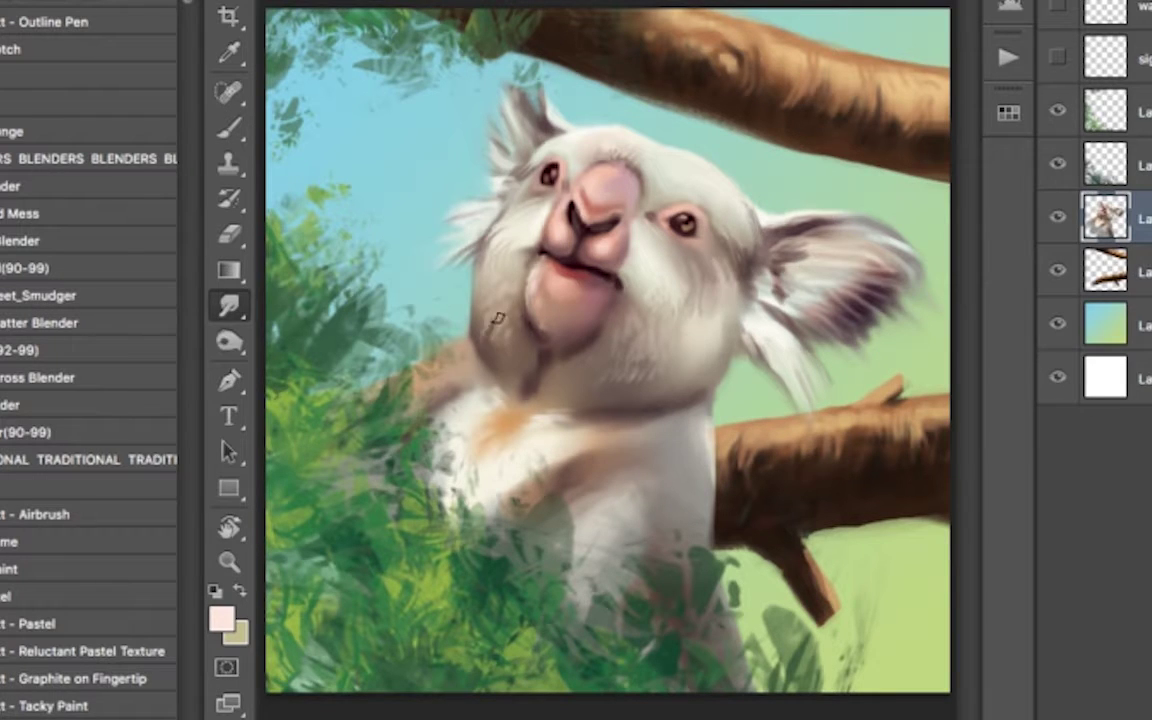
key("b")
left_click(605, 345, "alt")
key("r")
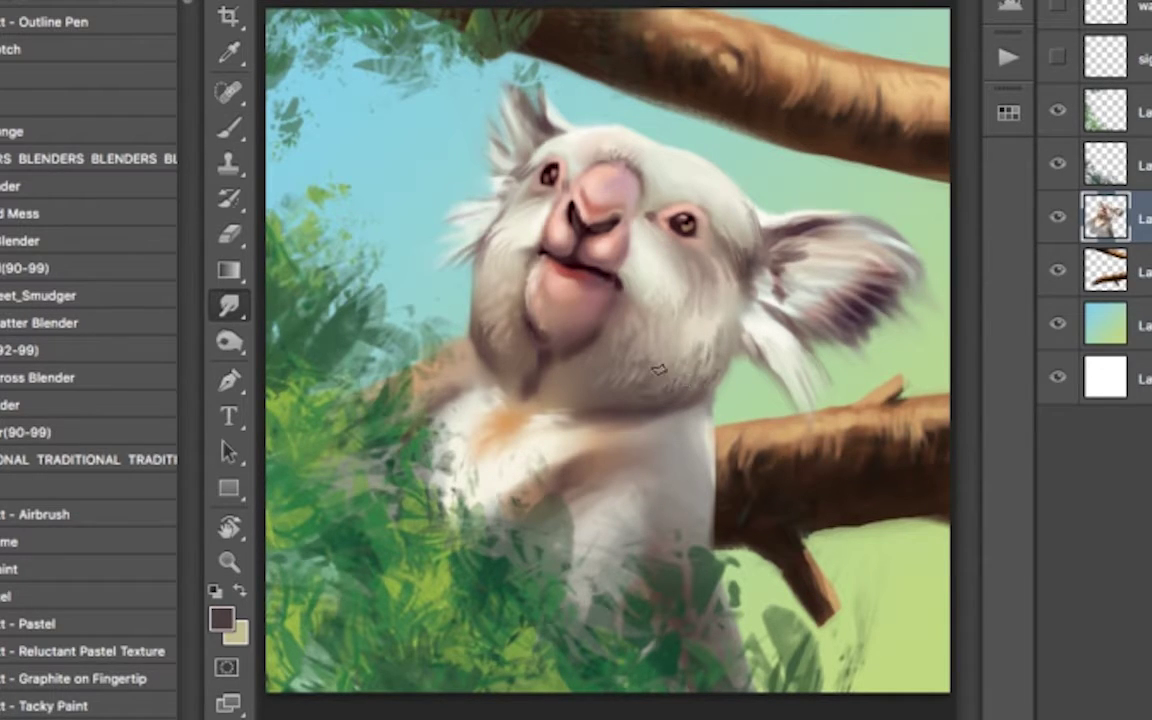
key("b")
Paint light cream strokes on the chest and smudge them to soften the orange patch
left_click(656, 314, "alt")
key("r")
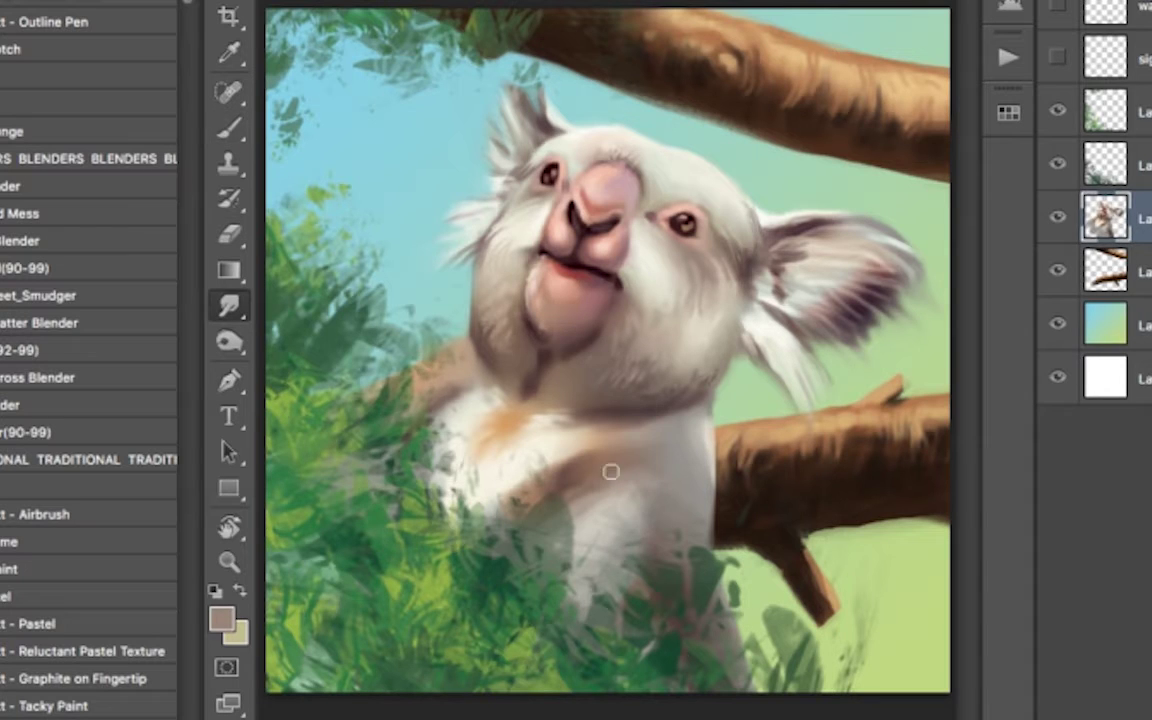
key("b")
left_click_drag(500, 400, 599, 429)
key("r")
left_click_drag(470, 390, 514, 360)
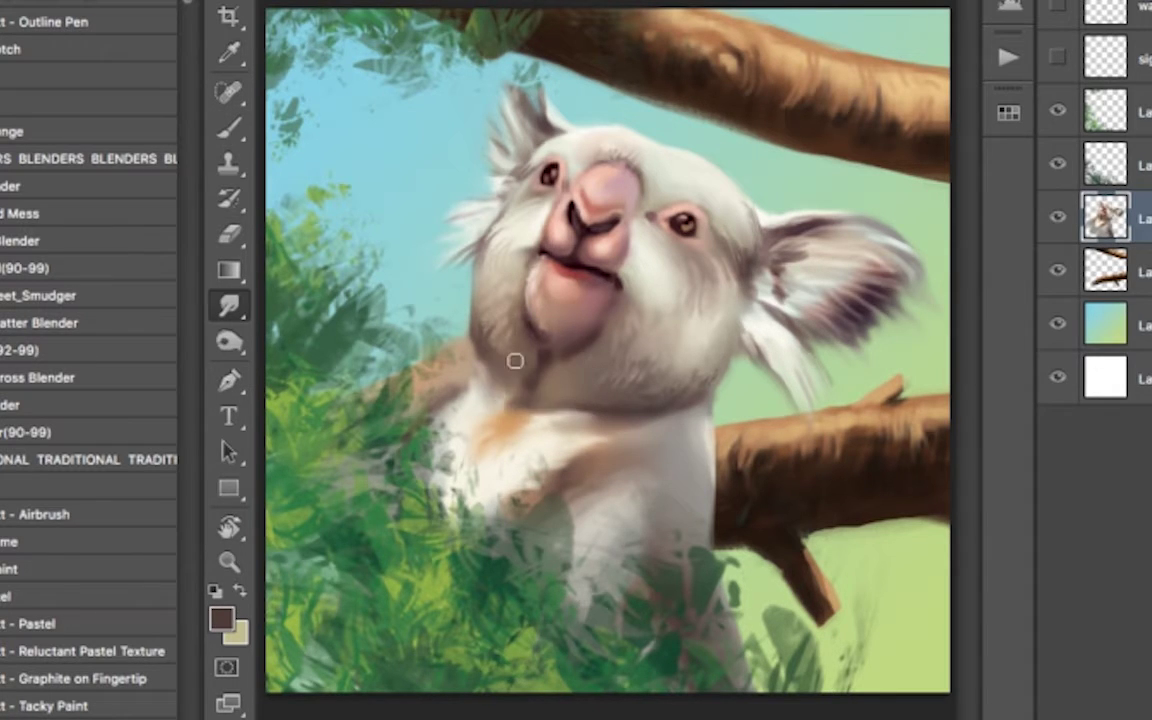
key("b")
Shade the chest edge with dark maroon and smudge the chest fur
left_click(753, 522, "alt")
left_click_drag(690, 458, 655, 500)
left_click(683, 424, "alt")
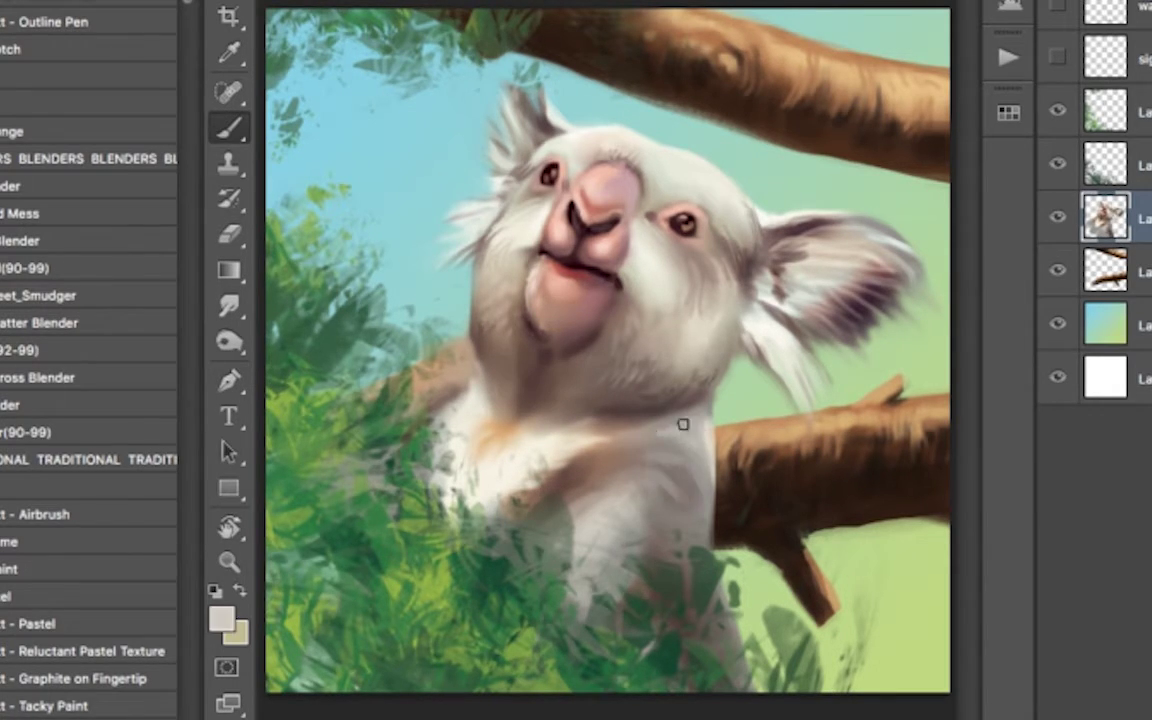
key("r")
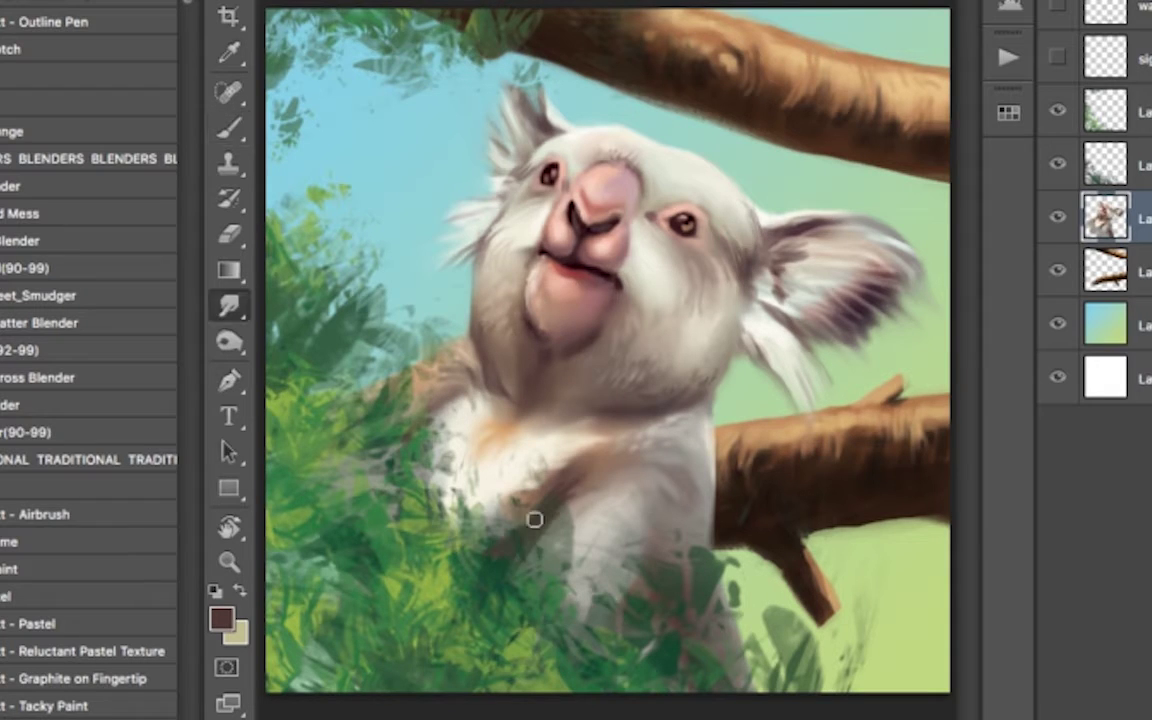
key("b")
mouse_move(535, 519)
left_mouse_down()
mouse_move(477, 421)
mouse_move(385, 380)
left_mouse_up()
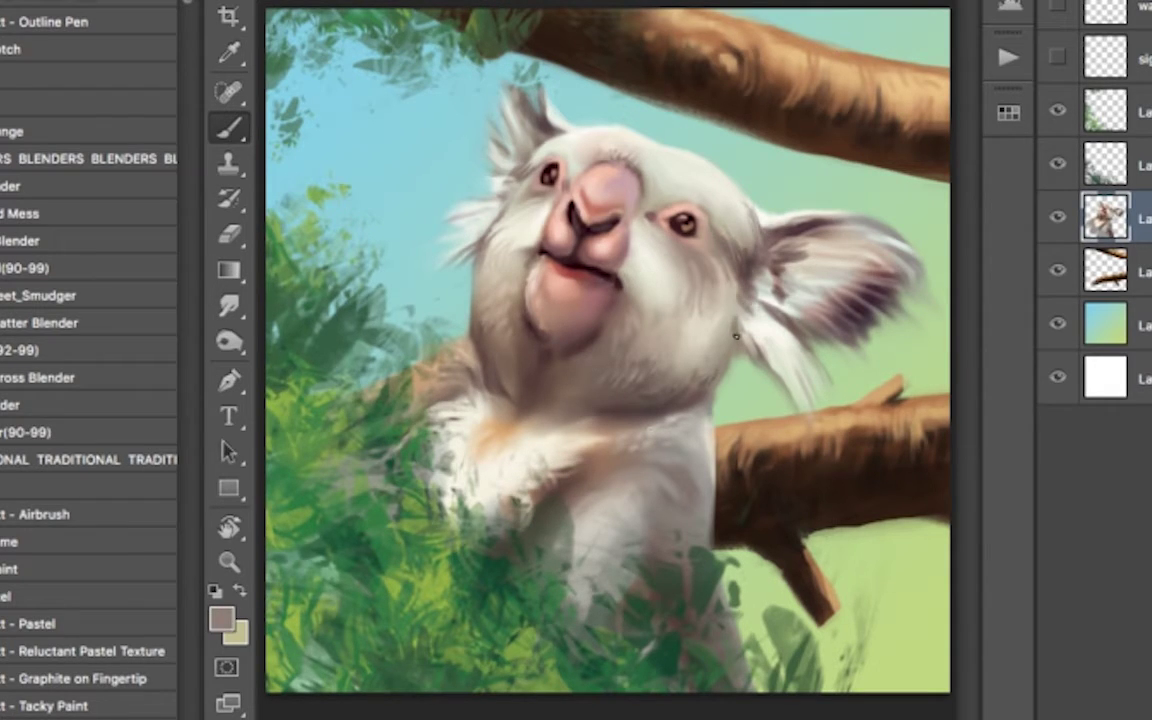
Lighten fur beside the chest, darken inside both ears with purple, and rotate the view upright
left_click(657, 251, "alt")
left_click(660, 195, "alt")
key("r")
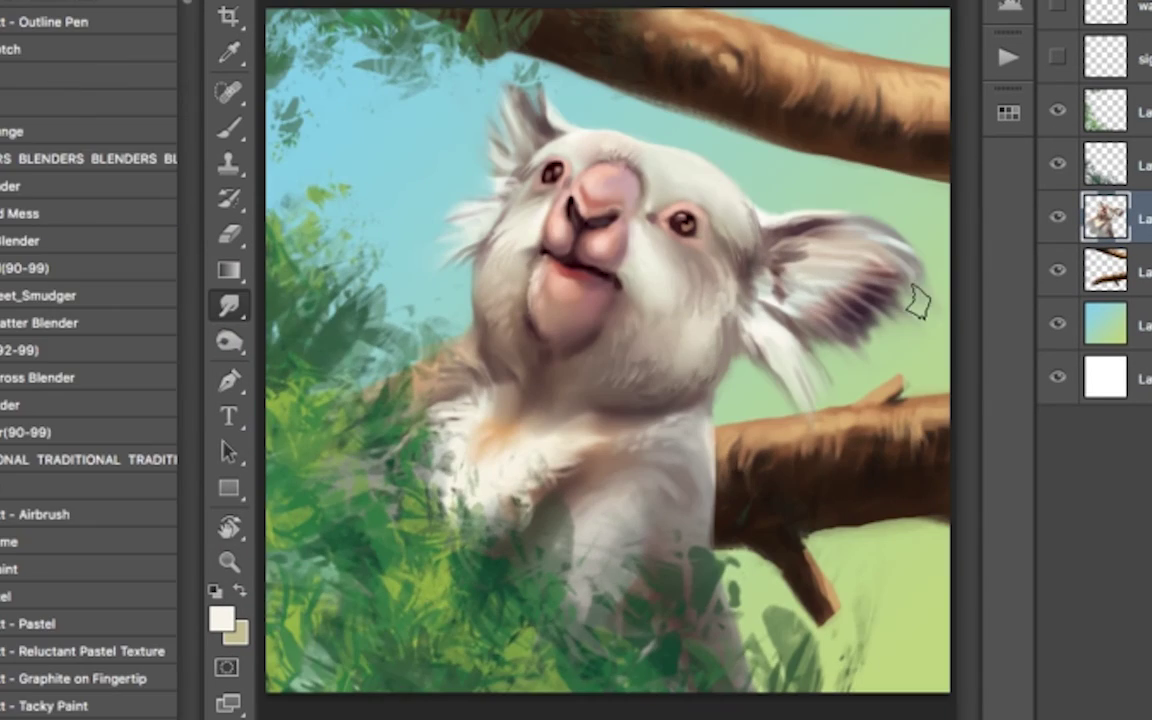
key("b")
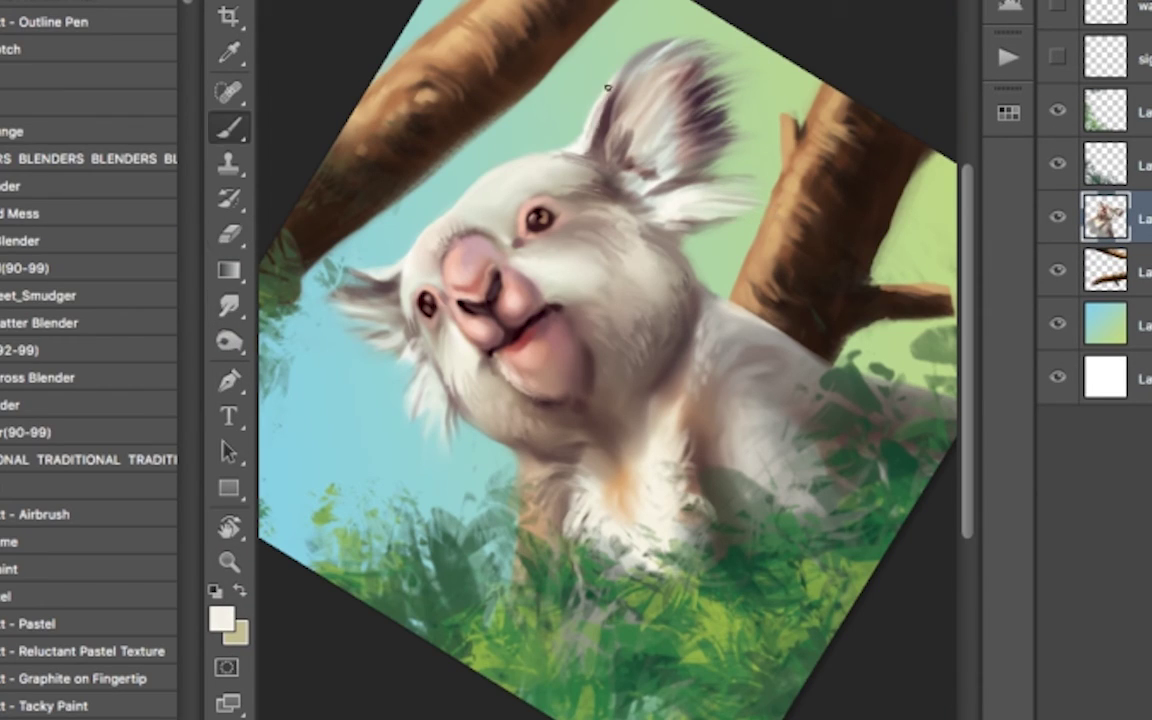
left_click(628, 75, "alt")
left_click_drag(610, 95, 600, 160)
key("r")
left_click_drag(667, 237, 790, 600)
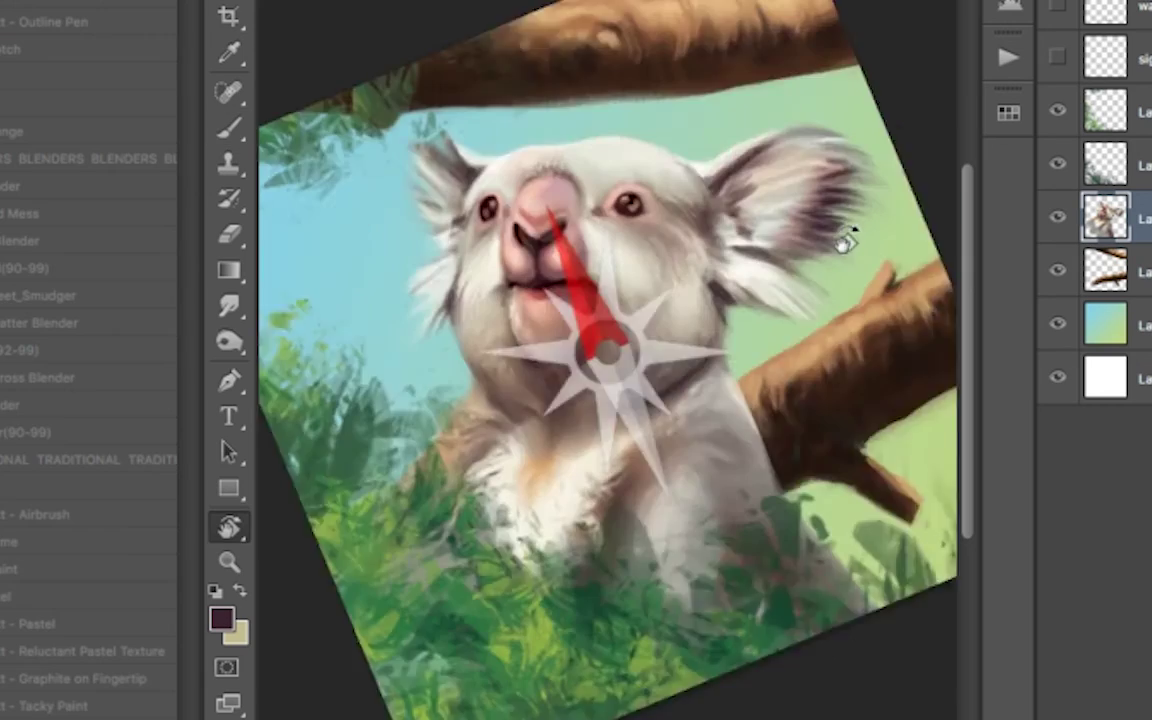